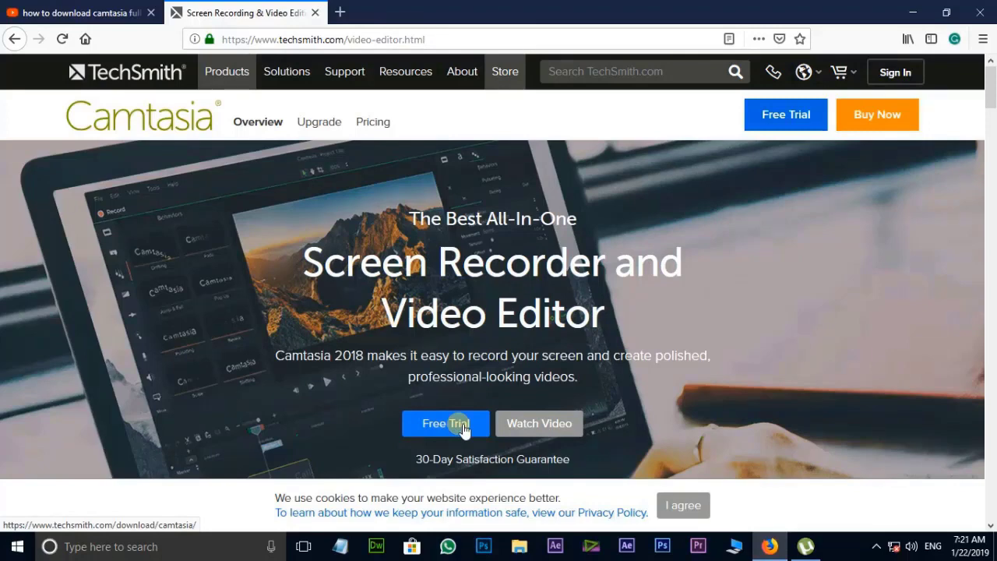
# - Look through the YouTube results for "how to download camtasia full version"
pyautogui.click(70, 12)
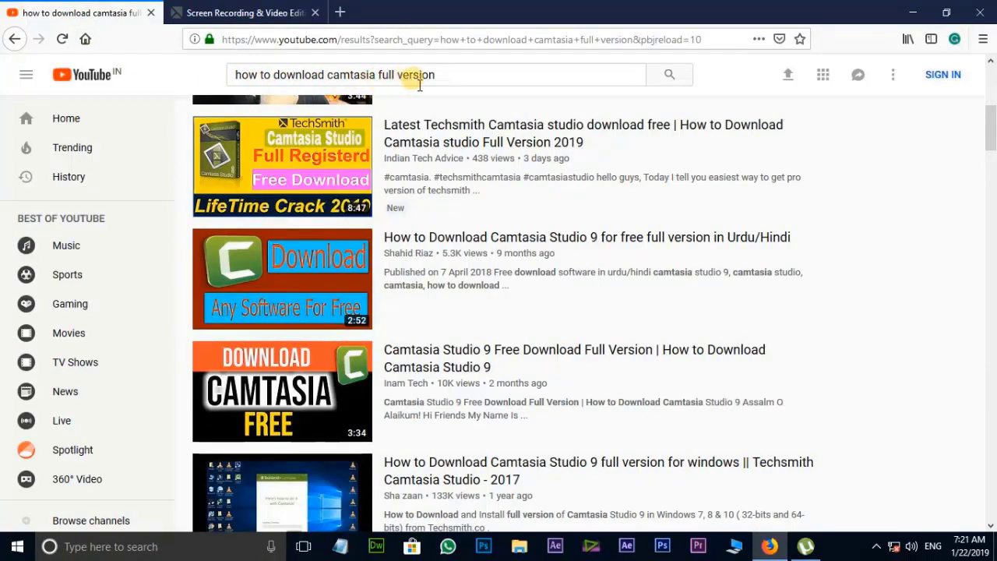
pyautogui.scroll(2, 421, 140)
pyautogui.scroll(-4, 423, 112)
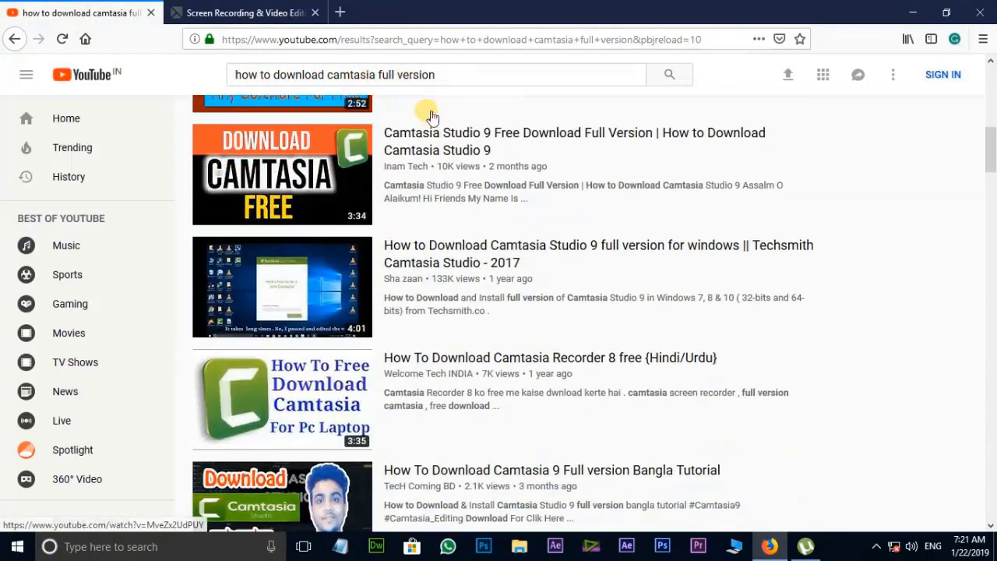
pyautogui.scroll(5, 429, 113)
pyautogui.scroll(-9, 432, 117)
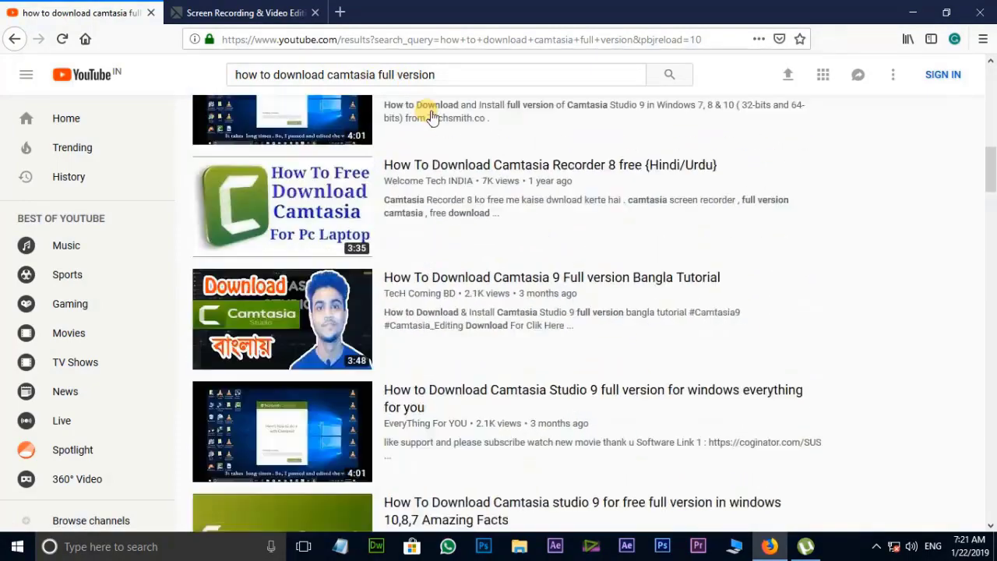
pyautogui.scroll(9, 432, 117)
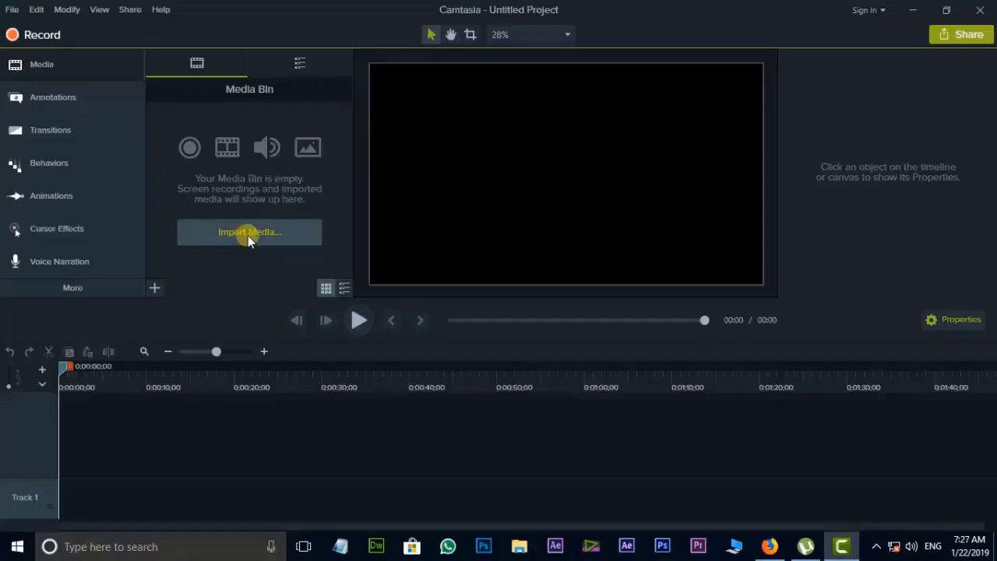
# - Import all six files from the camtasia folder into the media bin
pyautogui.click(247, 235)
pyautogui.hotkey('ctrl', 'a')
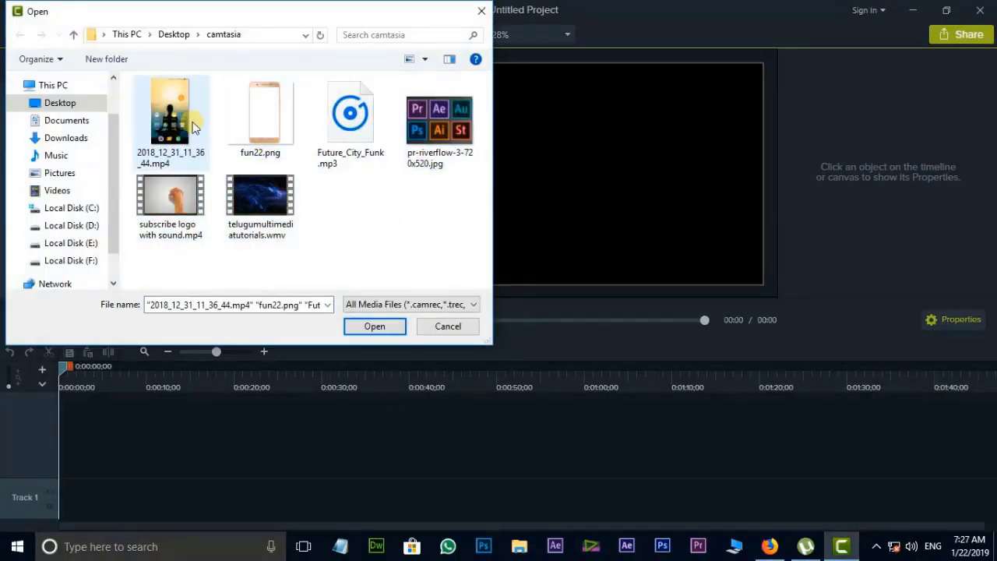
pyautogui.click(360, 326)
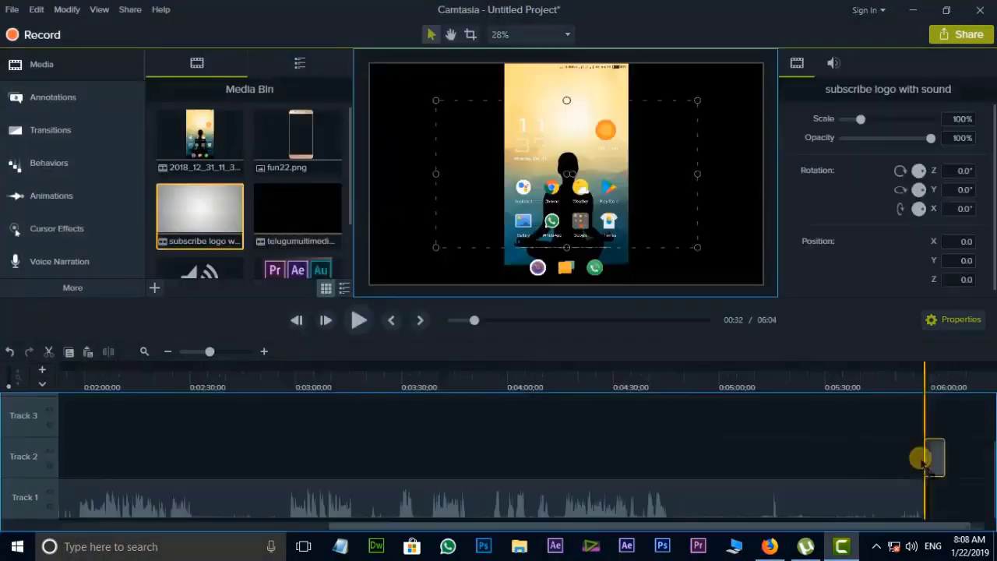
# - Scale the 2018_12_31_11_36_44 phone recording down to about 70% so it fits inside the fun22 phone frame
pyautogui.moveTo(924, 461); pyautogui.dragTo(491, 516)
pyautogui.moveTo(639, 167); pyautogui.dragTo(597, 211)
pyautogui.click(597, 211)
pyautogui.moveTo(858, 118); pyautogui.dragTo(851, 119)
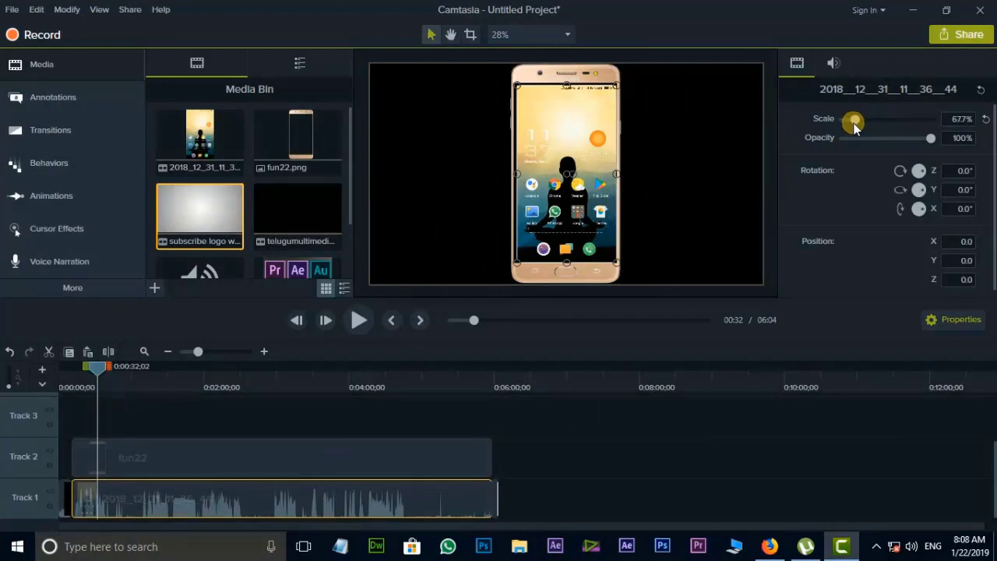
# - Move the fun22 phone frame to Track 3 and place a copy of the phone recording on Track 2
pyautogui.moveTo(182, 460); pyautogui.dragTo(188, 420)
pyautogui.click(257, 498)
pyautogui.rightClick(261, 498)
pyautogui.click(281, 180)
pyautogui.hotkey('ctrl', 'v')
pyautogui.moveTo(304, 442); pyautogui.dragTo(177, 468)
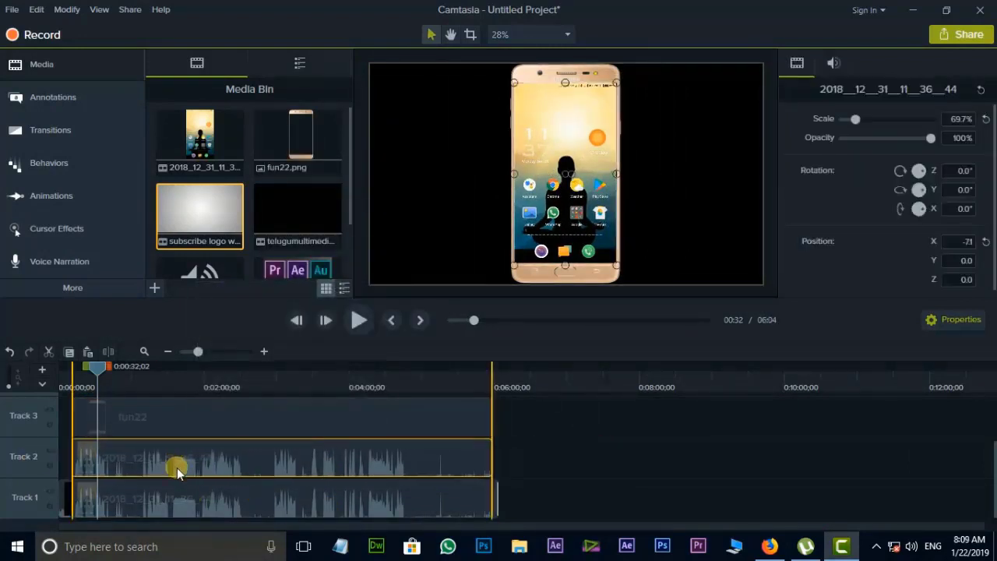
# - Enlarge the Track 1 phone recording to 273.5% as a full-frame background and shift it vertically
pyautogui.click(156, 498)
pyautogui.moveTo(855, 118); pyautogui.dragTo(891, 119)
pyautogui.moveTo(699, 184); pyautogui.dragTo(690, 122)
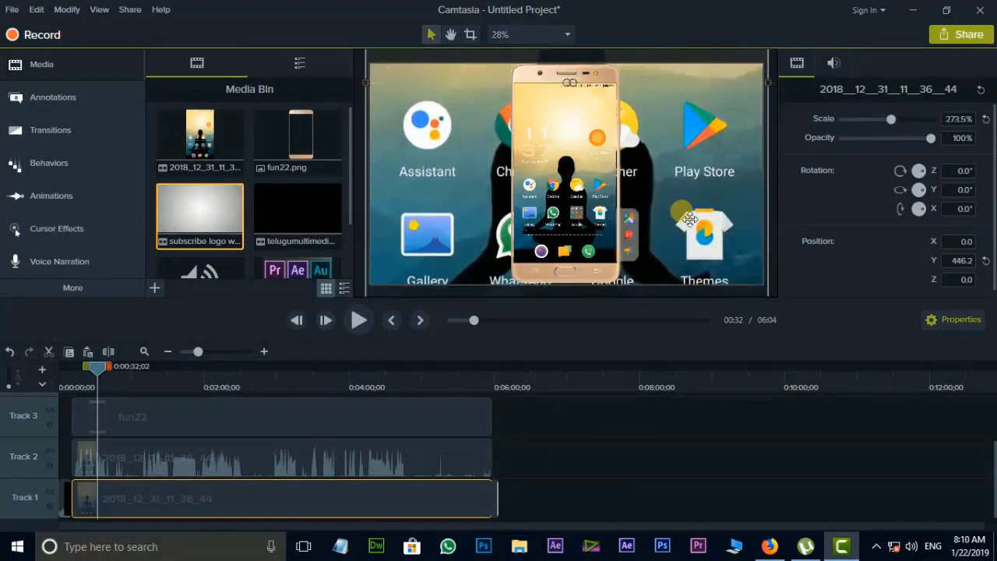
# - Add an annotation above the background recording, stretch it over the clip's length, resize it toward the canvas corner, and play the result
pyautogui.click(53, 96)
pyautogui.click(266, 63)
pyautogui.moveTo(171, 130); pyautogui.dragTo(83, 396)
pyautogui.moveTo(95, 453); pyautogui.dragTo(491, 463)
pyautogui.click(250, 490)
pyautogui.click(322, 460)
pyautogui.moveTo(616, 147); pyautogui.dragTo(763, 63)
pyautogui.moveTo(102, 367); pyautogui.dragTo(201, 406)
pyautogui.press('space')
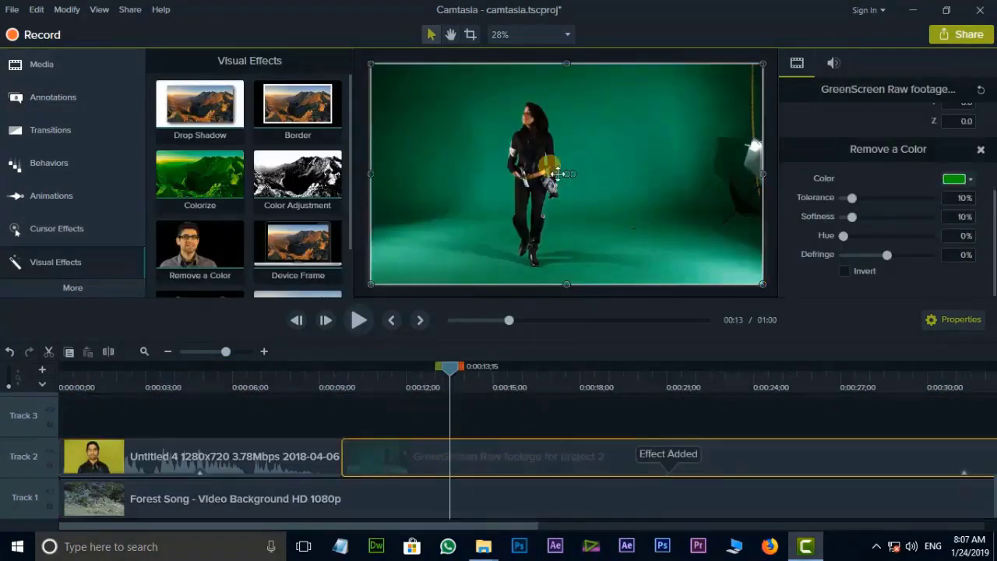
# - Sample the green backdrop with the eyedropper as the Remove a Color value for the GreenScreen Raw footage clip
pyautogui.click(959, 178)
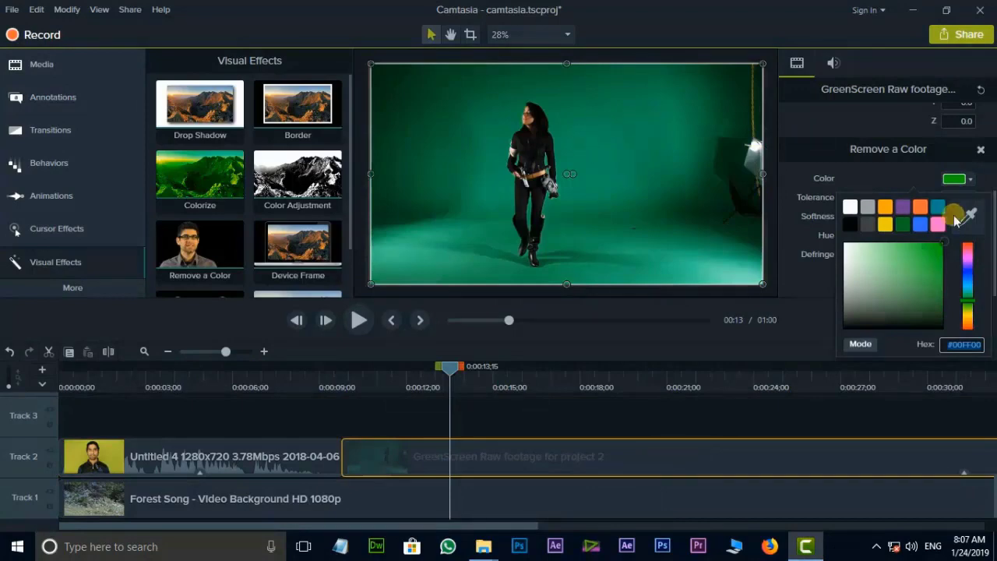
pyautogui.click(971, 211)
pyautogui.click(583, 161)
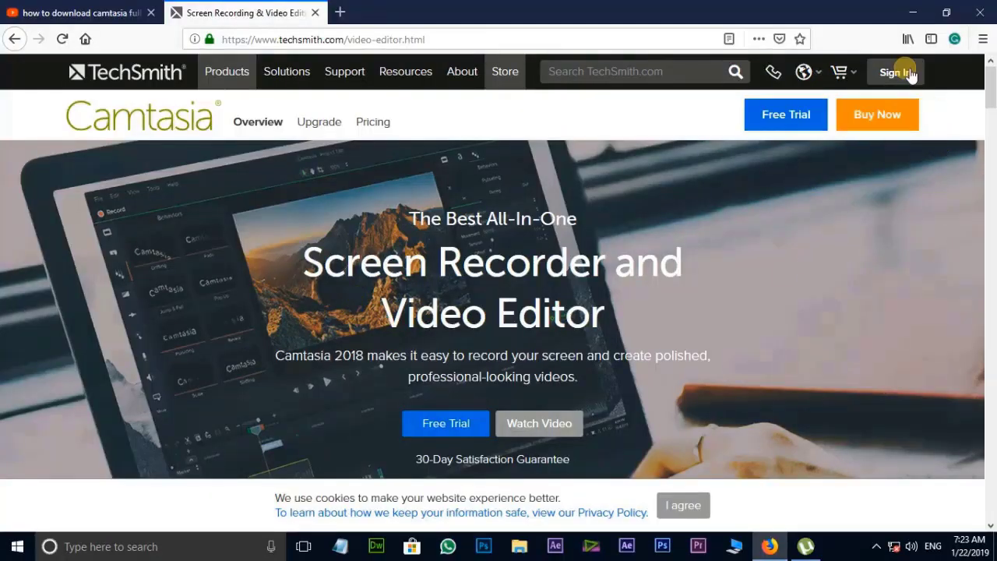
# - Minimize the browser, find and launch Camtasia 9, and create a new project
pyautogui.click(913, 12)
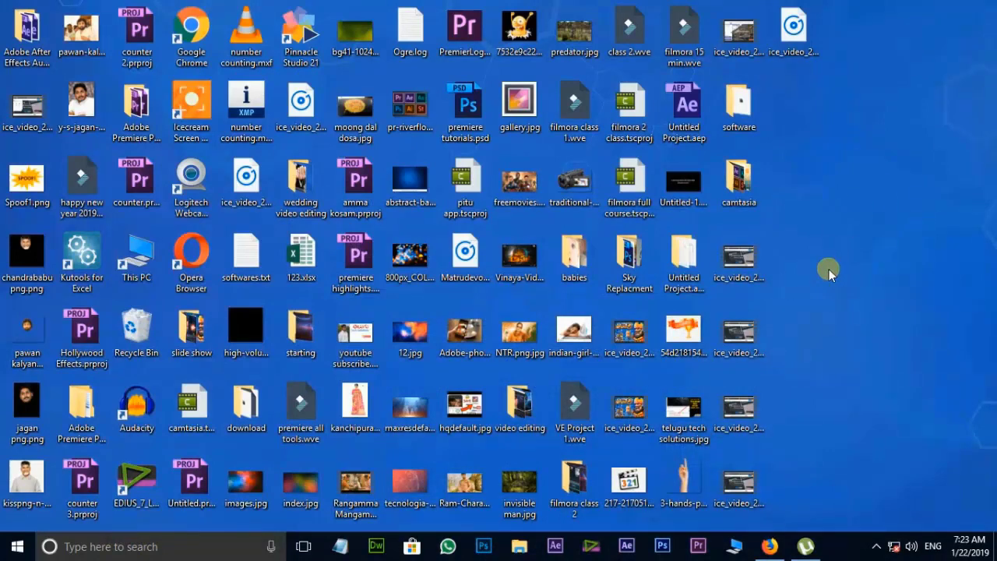
pyautogui.click(193, 548)
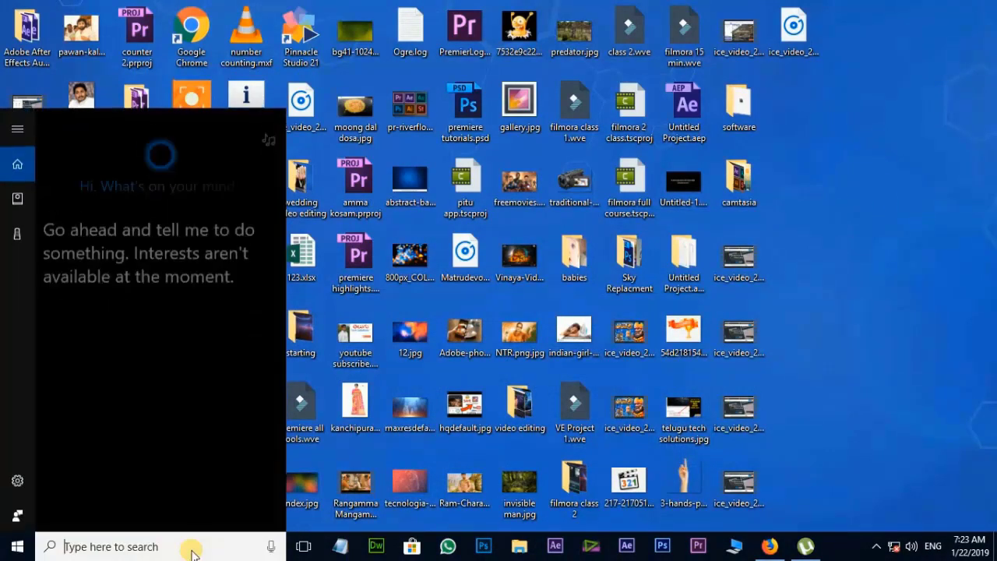
pyautogui.write('ca')
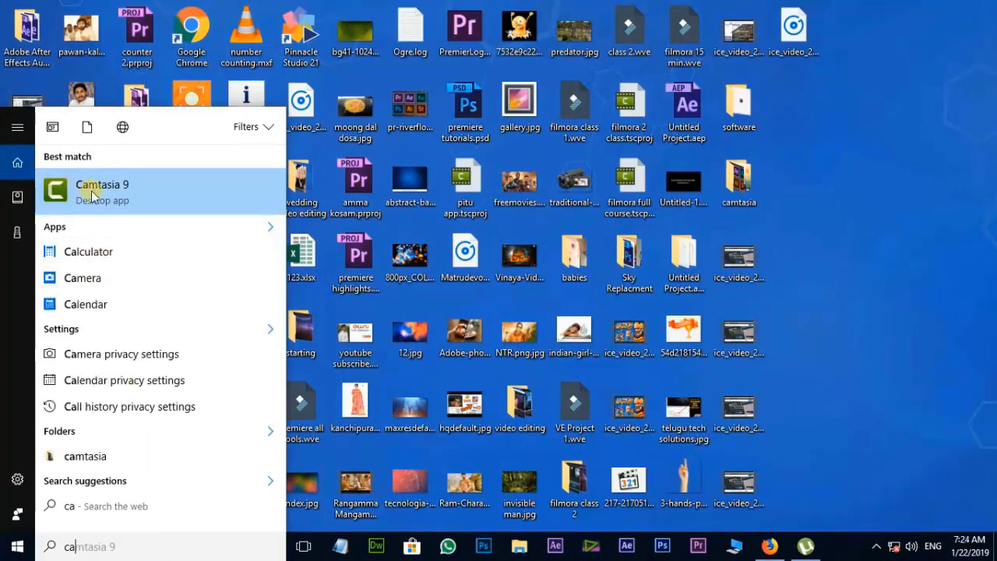
pyautogui.click(125, 194)
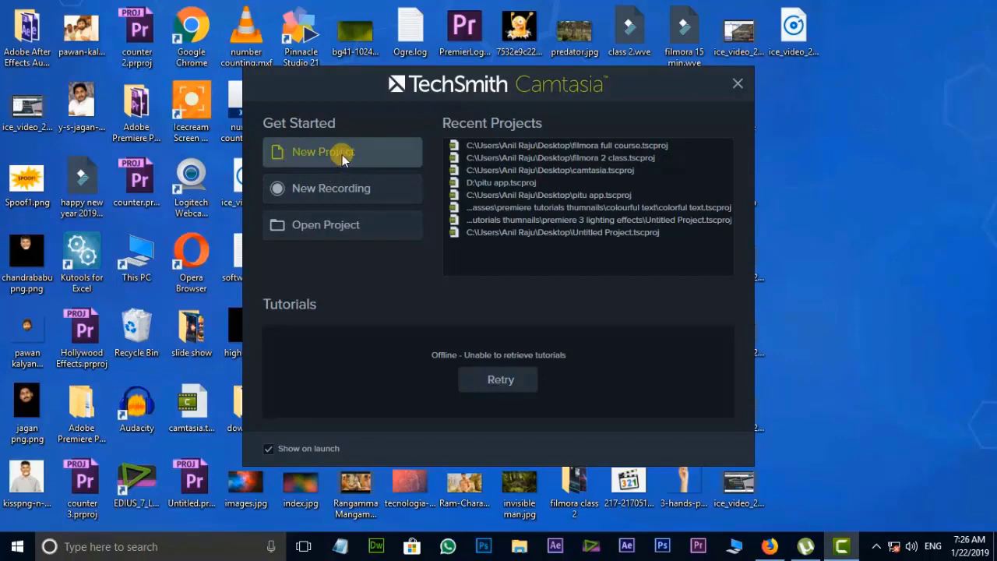
pyautogui.click(318, 152)
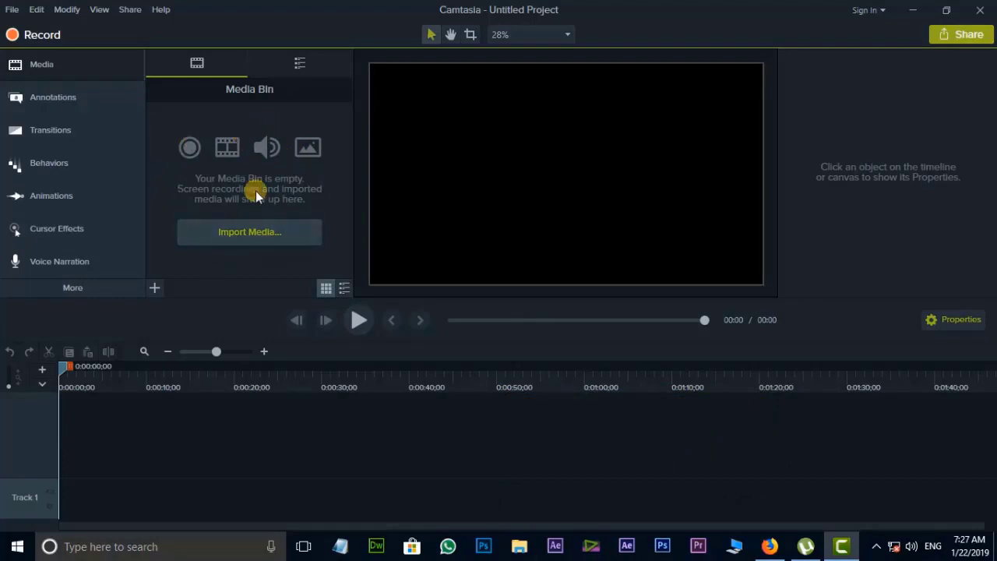
# - Import 2018_12_31_11_36_44.mp4, fun22.png, subscribe logo with sound.mp4 and telugumultimediatutorials.wmv into the media bin
pyautogui.click(259, 236)
pyautogui.moveTo(456, 255); pyautogui.dragTo(169, 86)
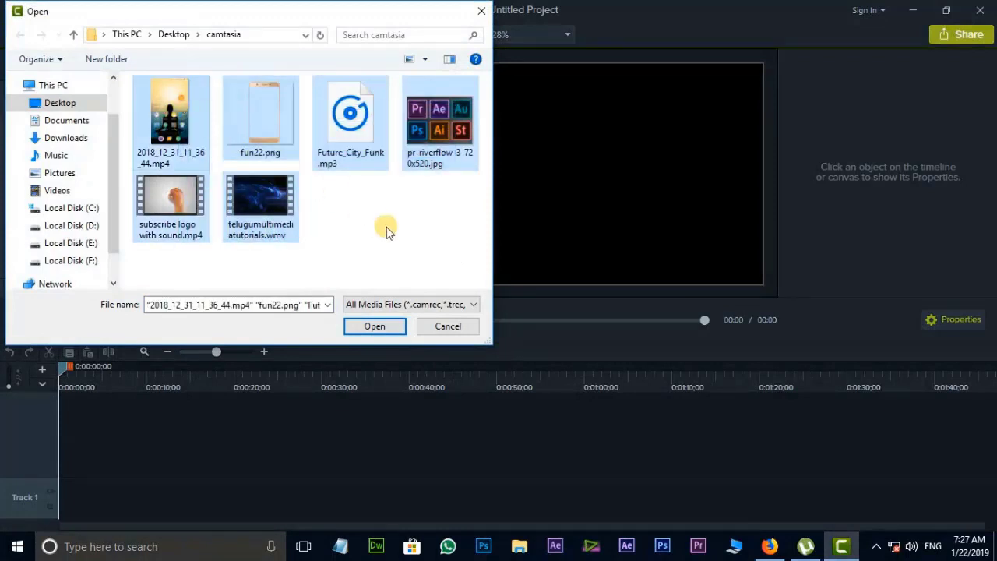
pyautogui.click(383, 229)
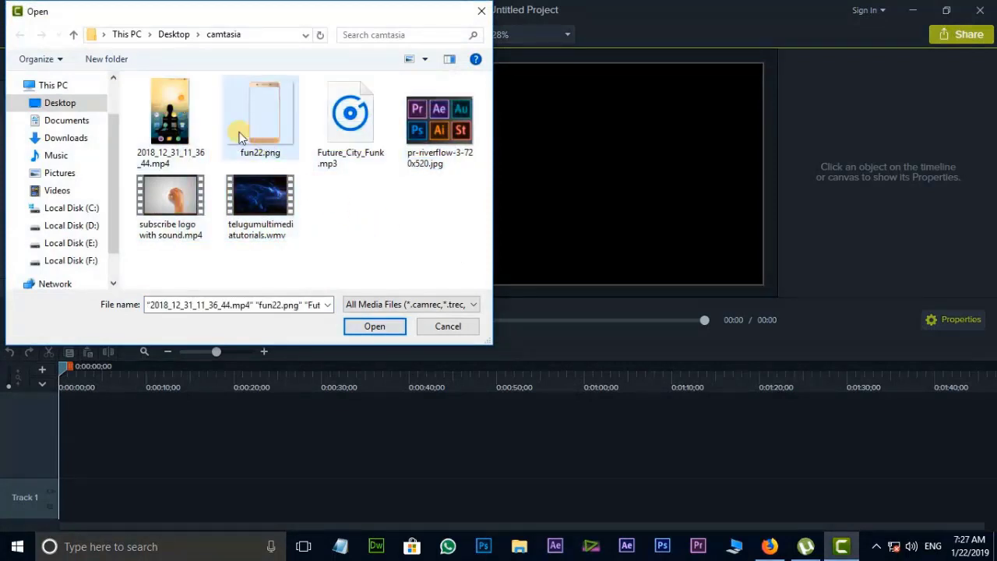
pyautogui.click(175, 121)
pyautogui.keyDown('ctrl'); pyautogui.click(260, 117); pyautogui.keyUp('ctrl')
pyautogui.keyDown('ctrl'); pyautogui.click(260, 198); pyautogui.keyUp('ctrl')
pyautogui.keyDown('ctrl'); pyautogui.click(181, 216); pyautogui.keyUp('ctrl')
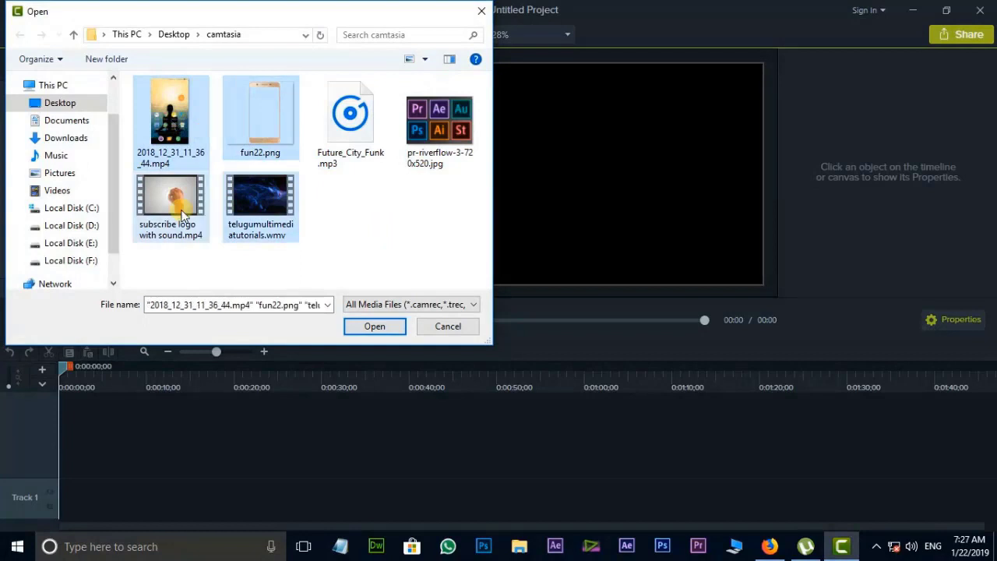
pyautogui.click(374, 327)
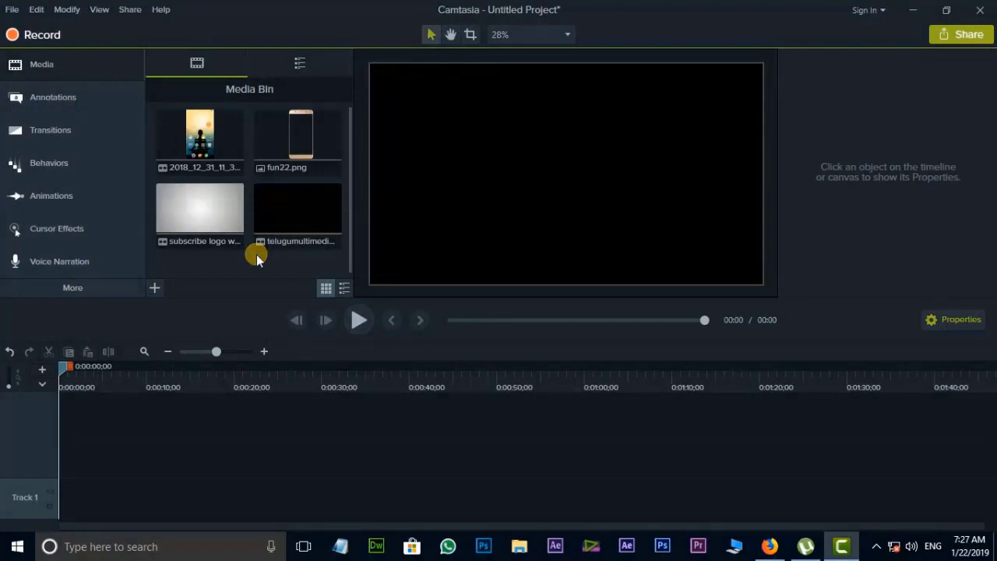
# - Import Future_City_Funk.mp3 and pr-riverflow-3-720x520.jpg into the media bin as additional media
pyautogui.click(155, 291)
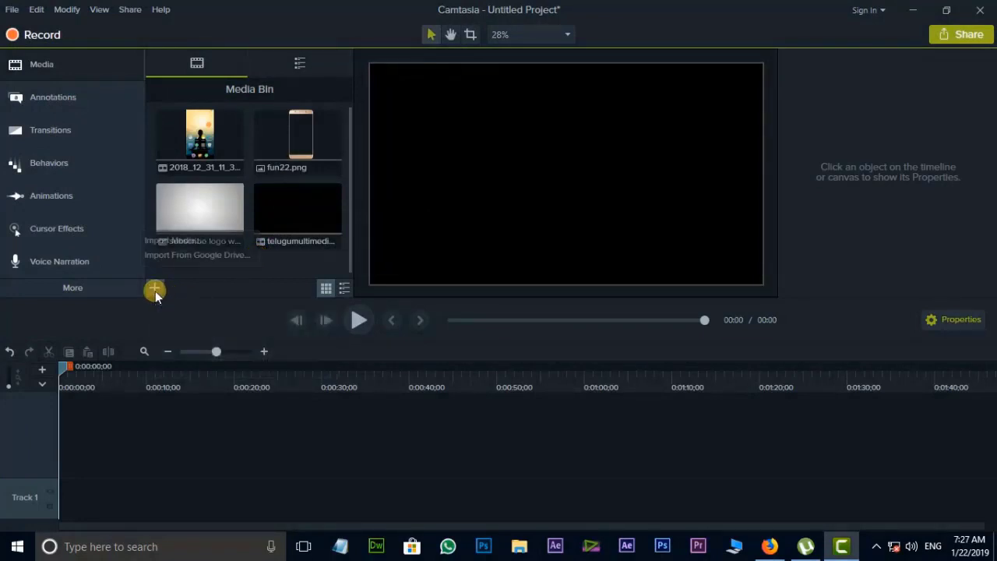
pyautogui.click(184, 242)
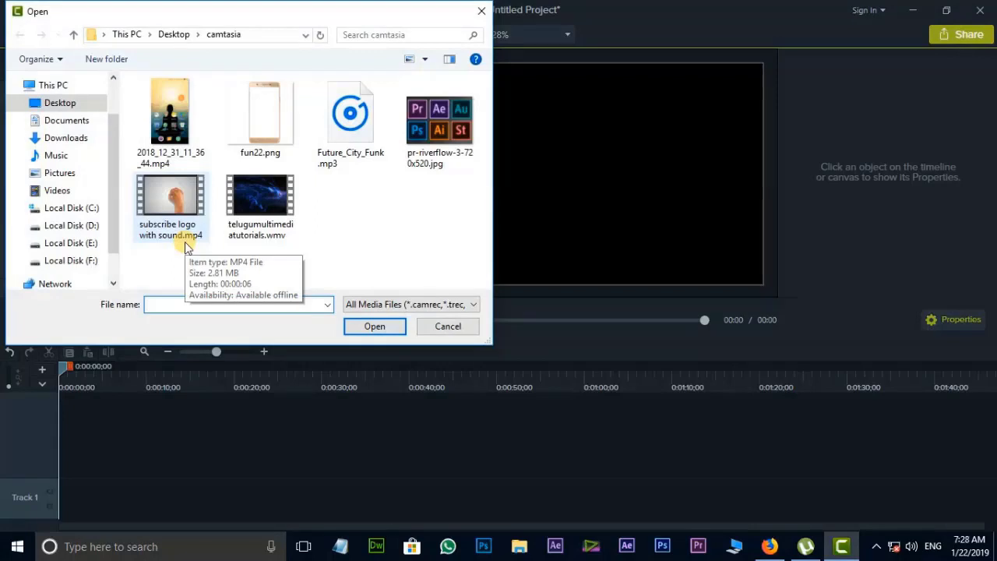
pyautogui.moveTo(301, 11); pyautogui.dragTo(639, 193)
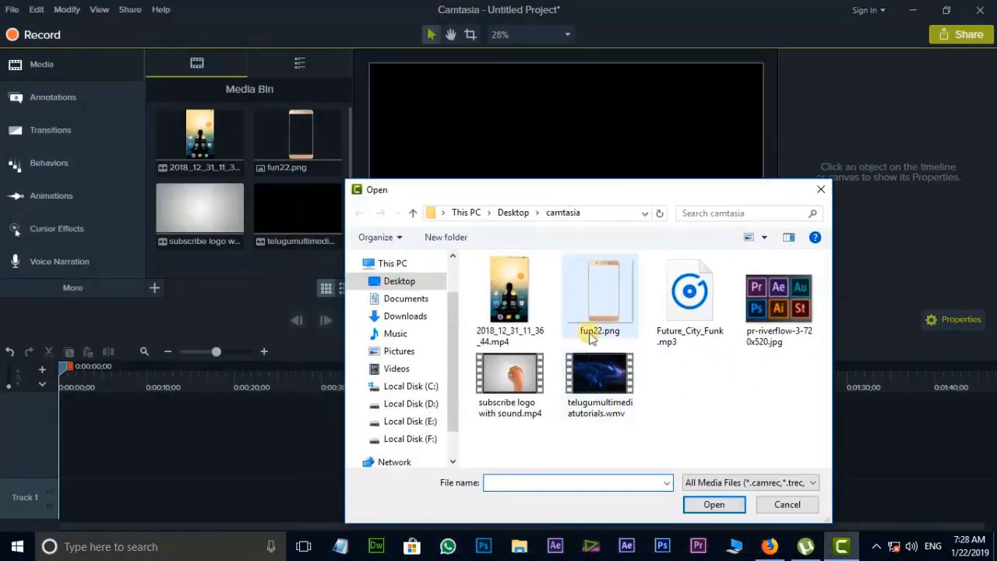
pyautogui.click(688, 304)
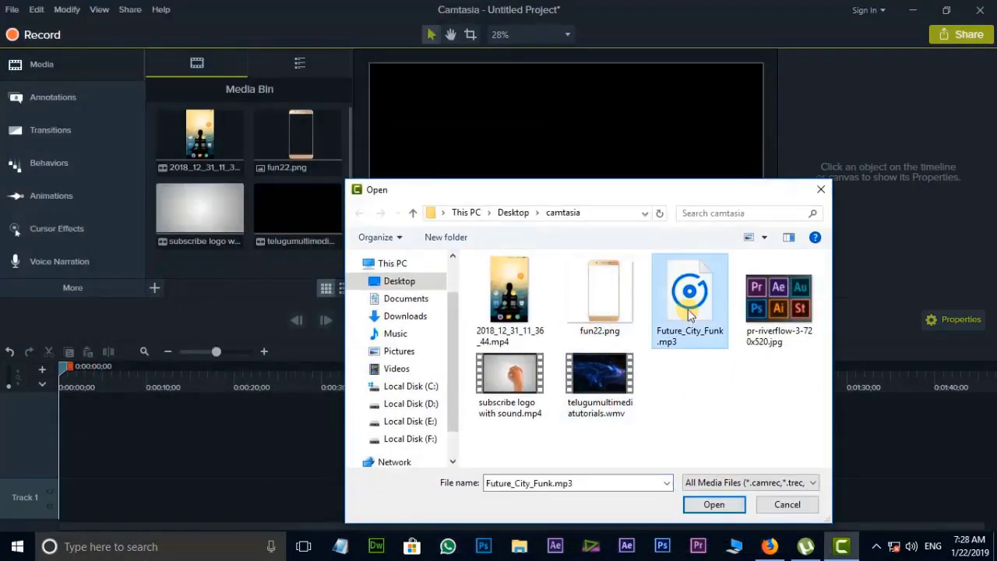
pyautogui.keyDown('ctrl'); pyautogui.click(771, 312); pyautogui.keyUp('ctrl')
pyautogui.click(703, 505)
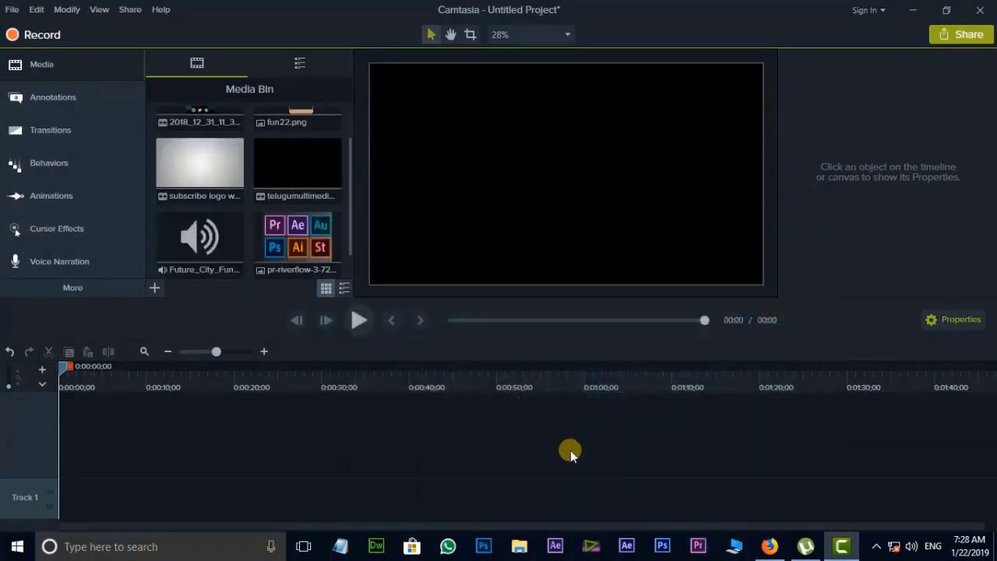
# - Place the telugumultimediatutorials clip at the start of Track 1
pyautogui.scroll(2, 273, 226)
pyautogui.scroll(-1, 348, 189)
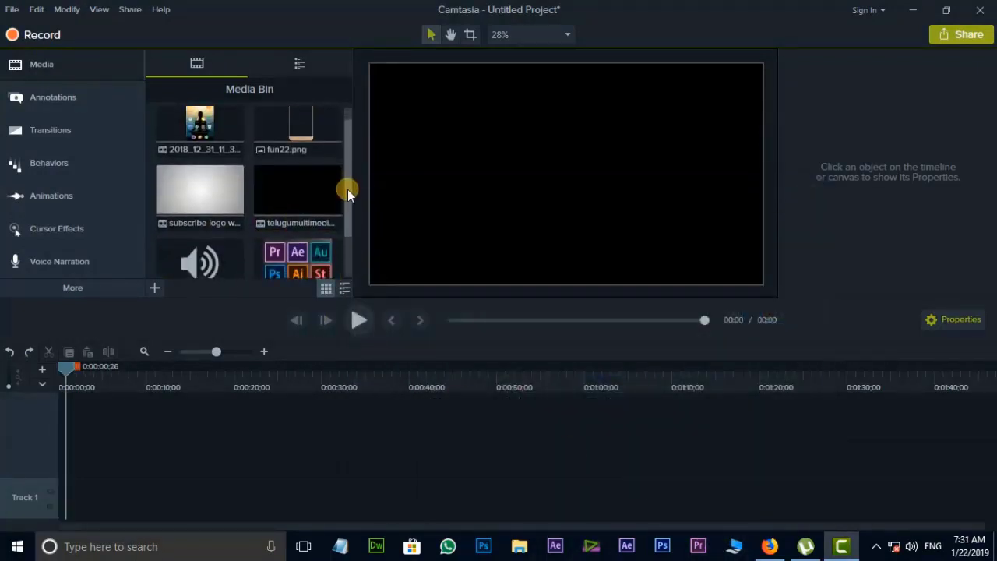
pyautogui.scroll(2, 352, 176)
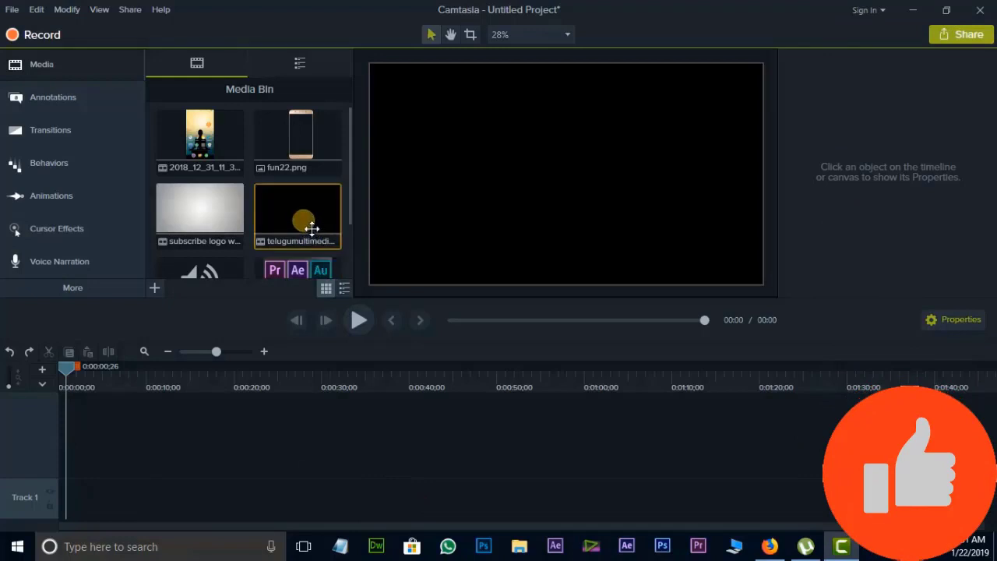
pyautogui.moveTo(296, 215); pyautogui.dragTo(53, 518)
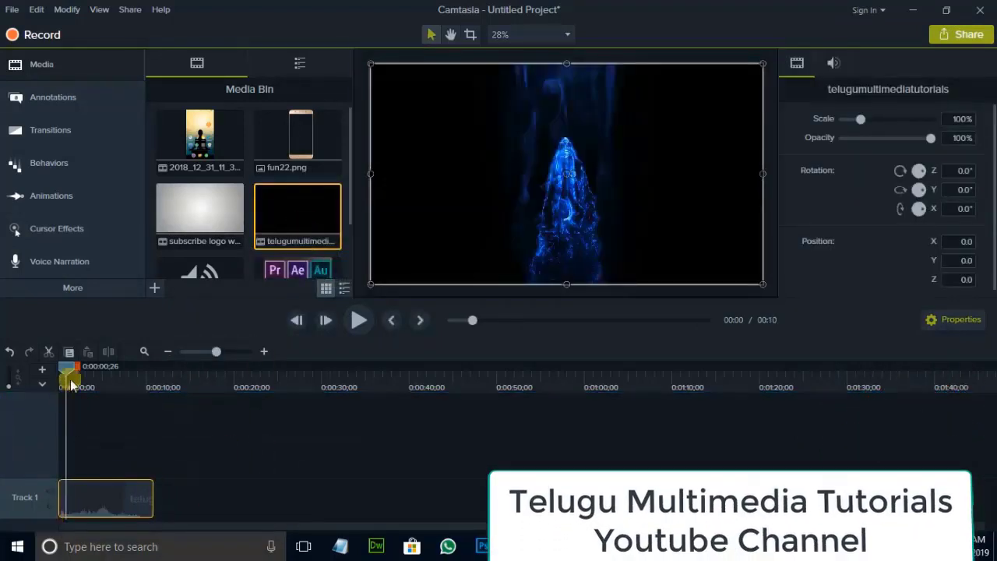
# - Play the telugumultimediatutorials clip from near its start and scrub through its first few seconds
pyautogui.moveTo(67, 371); pyautogui.dragTo(65, 374)
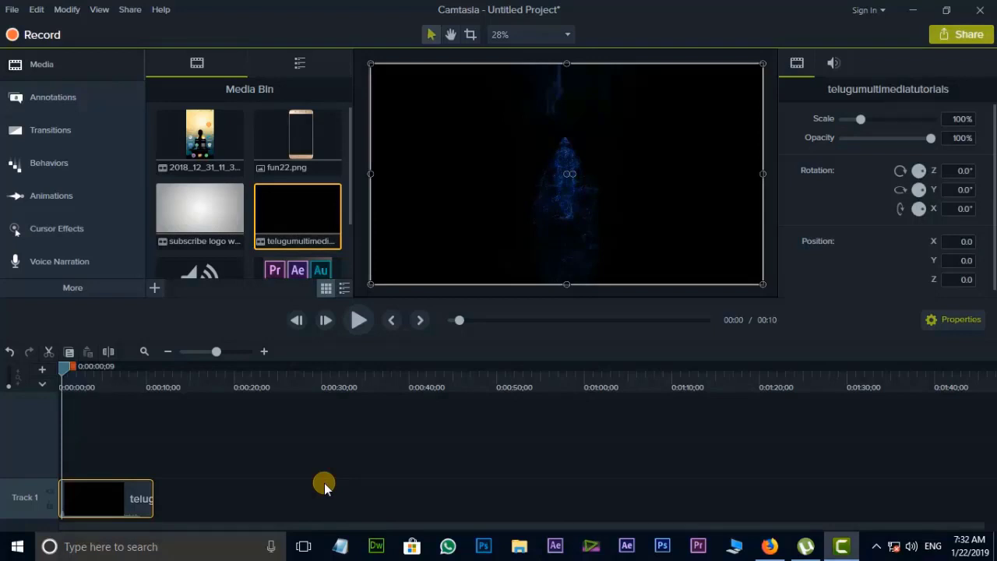
pyautogui.press('space')
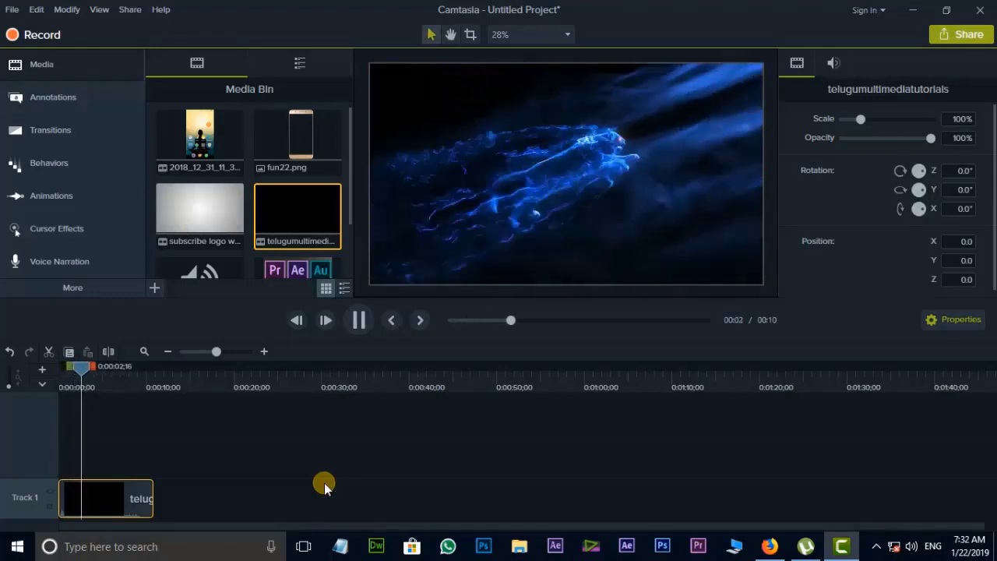
pyautogui.press('space')
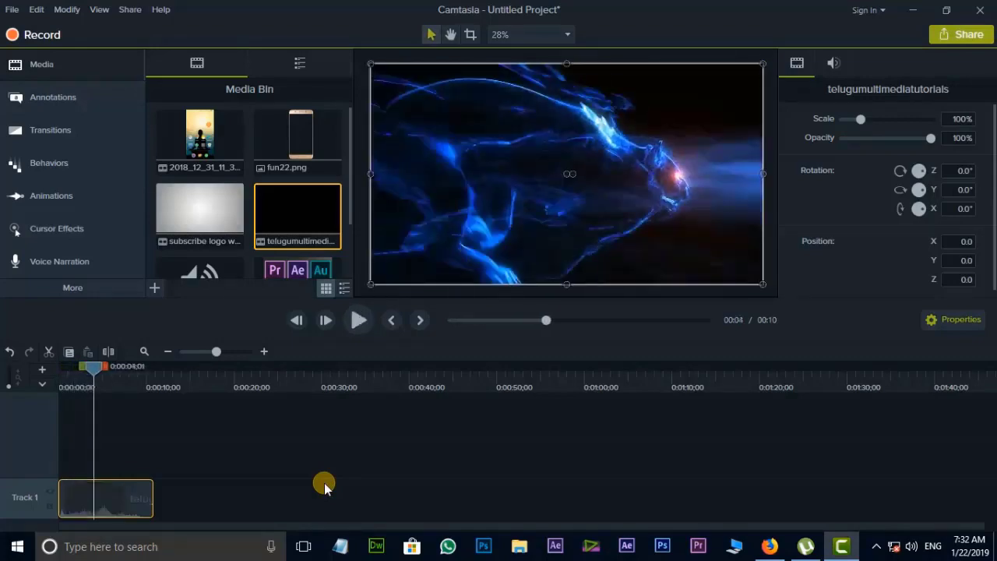
pyautogui.moveTo(110, 500)
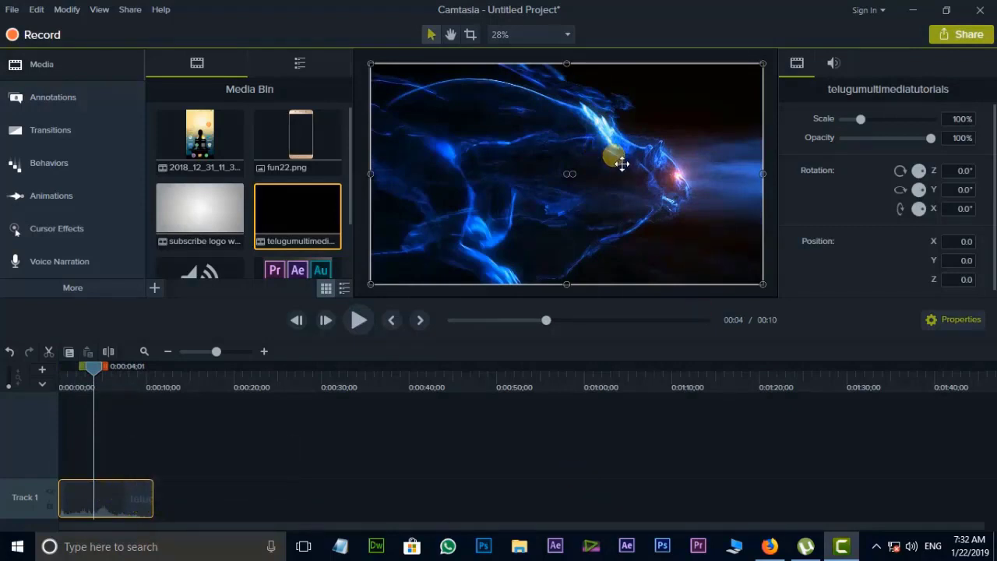
pyautogui.moveTo(94, 374); pyautogui.dragTo(70, 377)
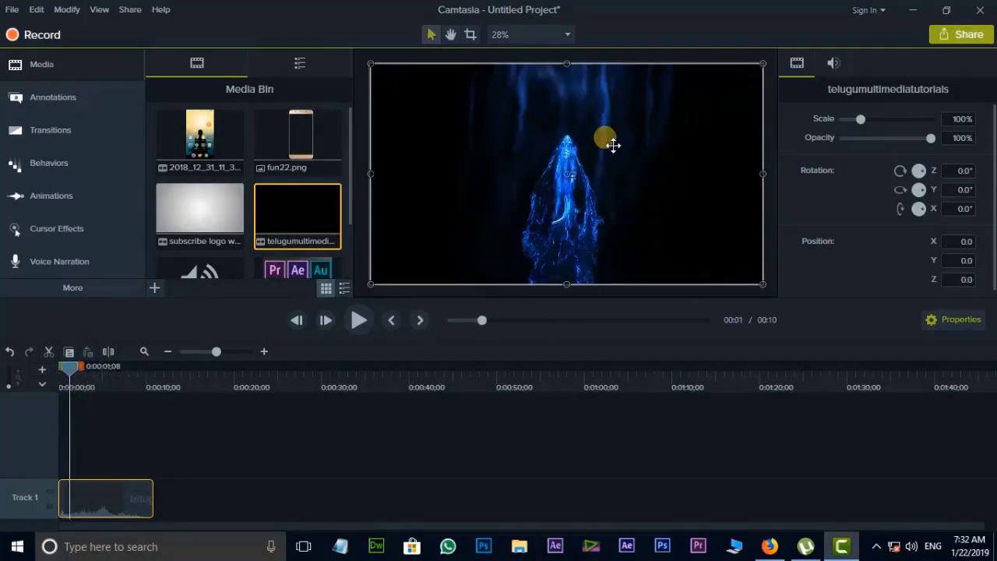
pyautogui.moveTo(70, 373); pyautogui.dragTo(87, 376)
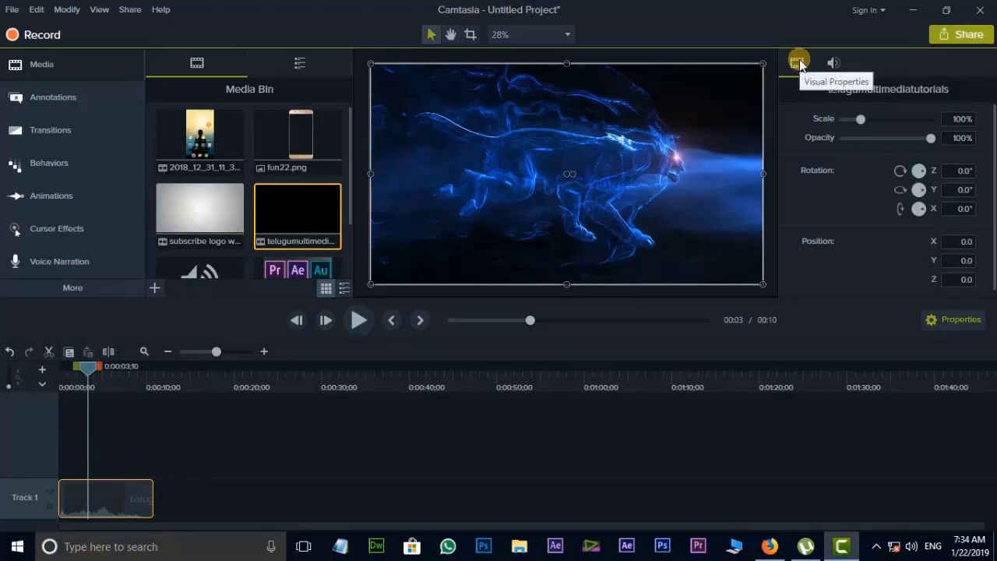
# - Compare the audio and visual properties of the telugumultimediatutorials clip on Track 1
pyautogui.click(832, 64)
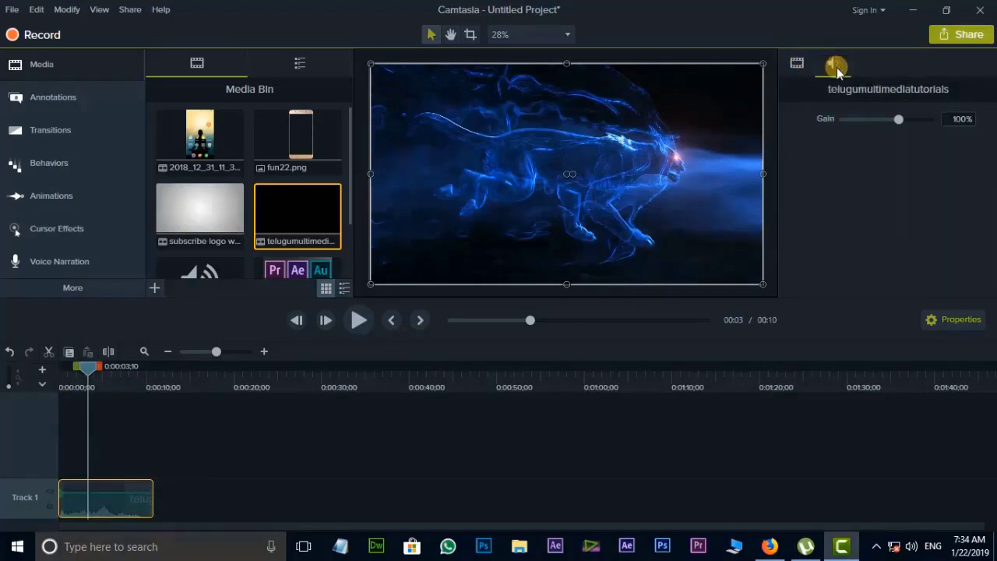
pyautogui.click(795, 63)
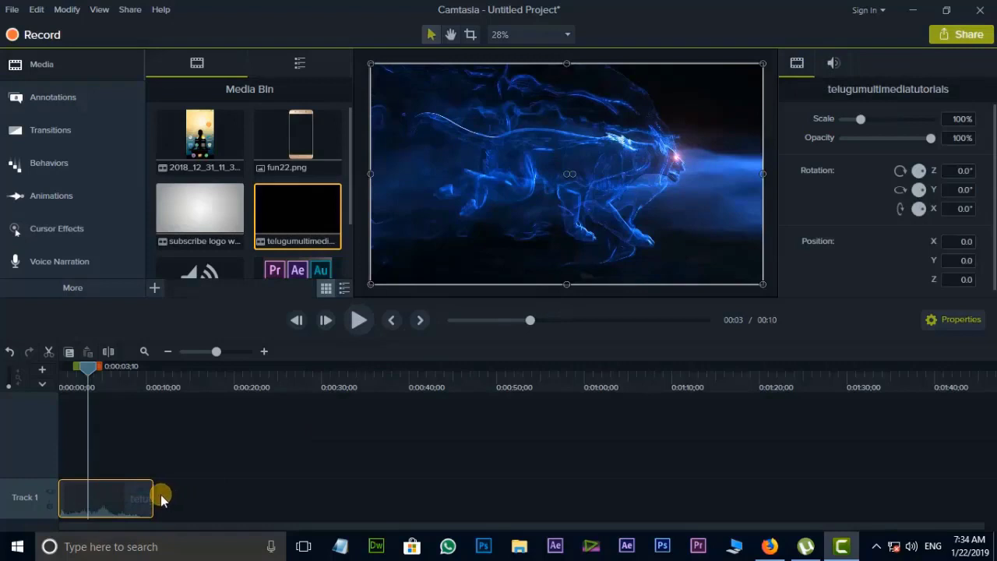
pyautogui.click(246, 457)
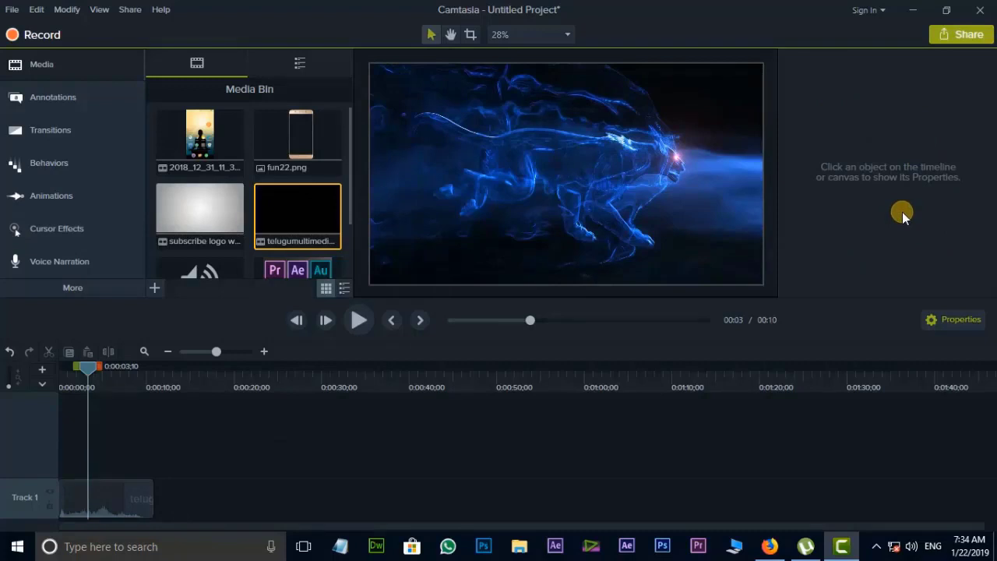
pyautogui.click(98, 500)
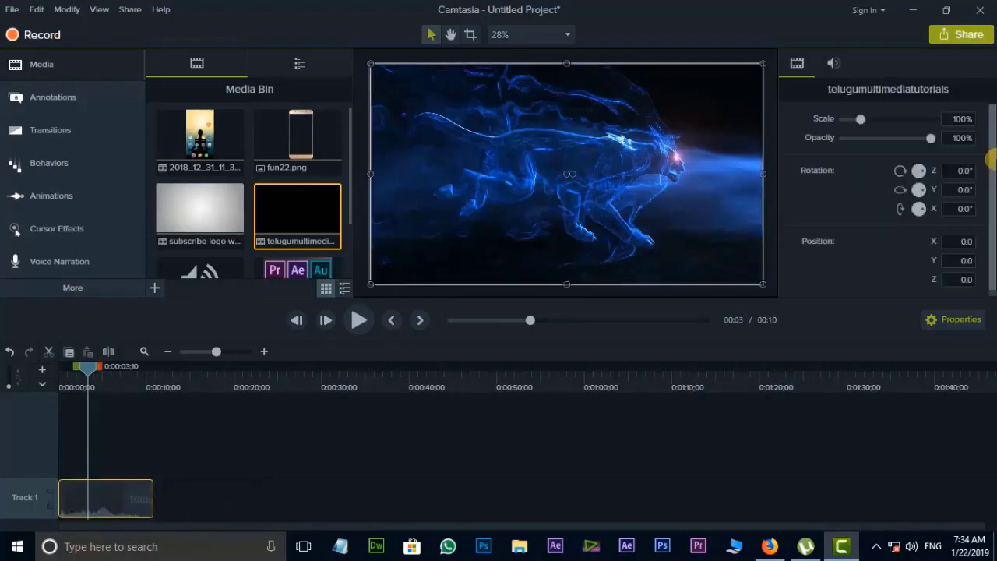
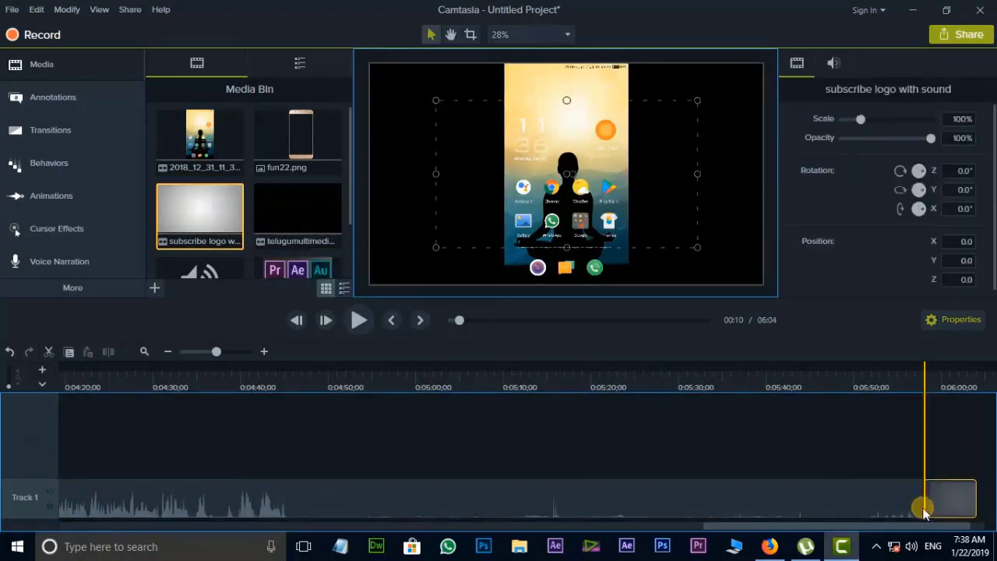
# - Scrub into the subscribe logo with sound clip at the end of Track 1 and fit the whole sequence in the timeline view
pyautogui.click(917, 377)
pyautogui.moveTo(912, 370)
pyautogui.mouseDown()
pyautogui.moveTo(935, 377)
pyautogui.moveTo(931, 369)
pyautogui.mouseUp()
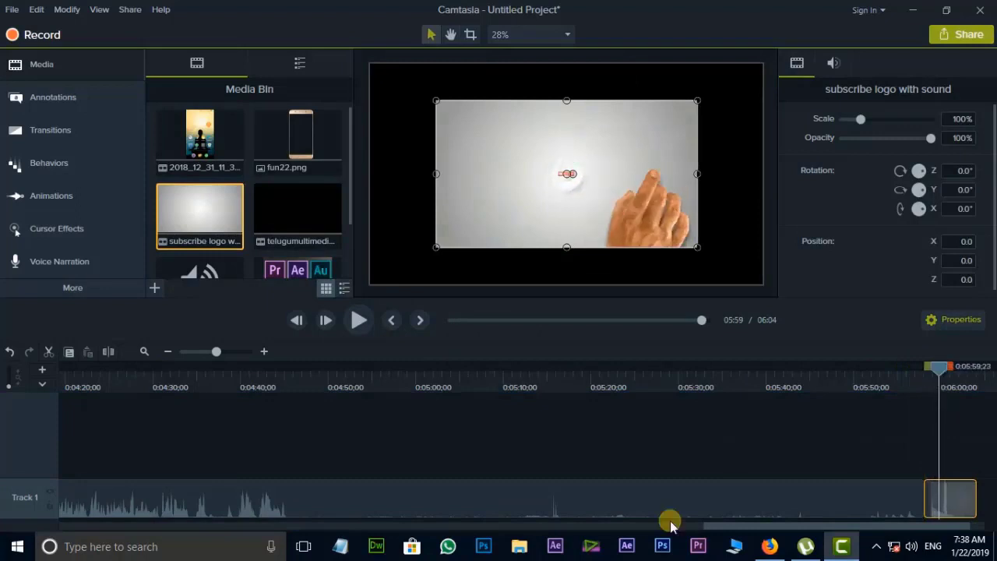
pyautogui.moveTo(735, 527); pyautogui.dragTo(93, 543)
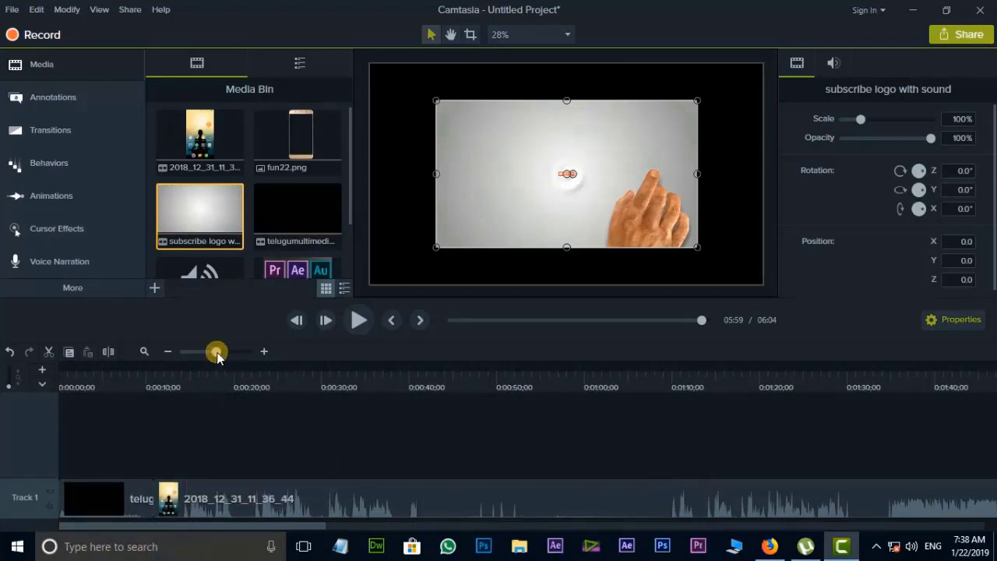
pyautogui.click(265, 351)
pyautogui.click(265, 352)
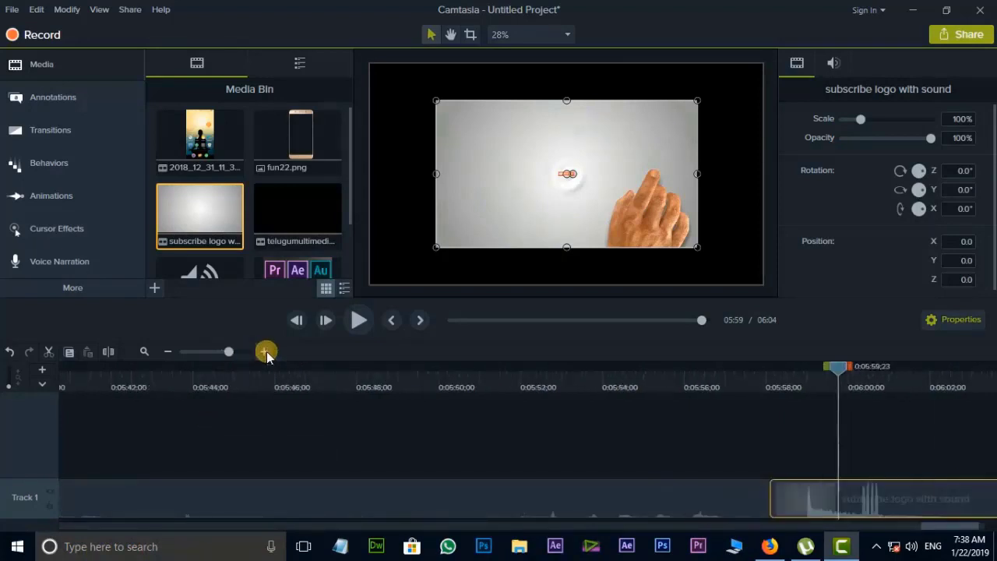
pyautogui.moveTo(225, 356); pyautogui.dragTo(204, 356)
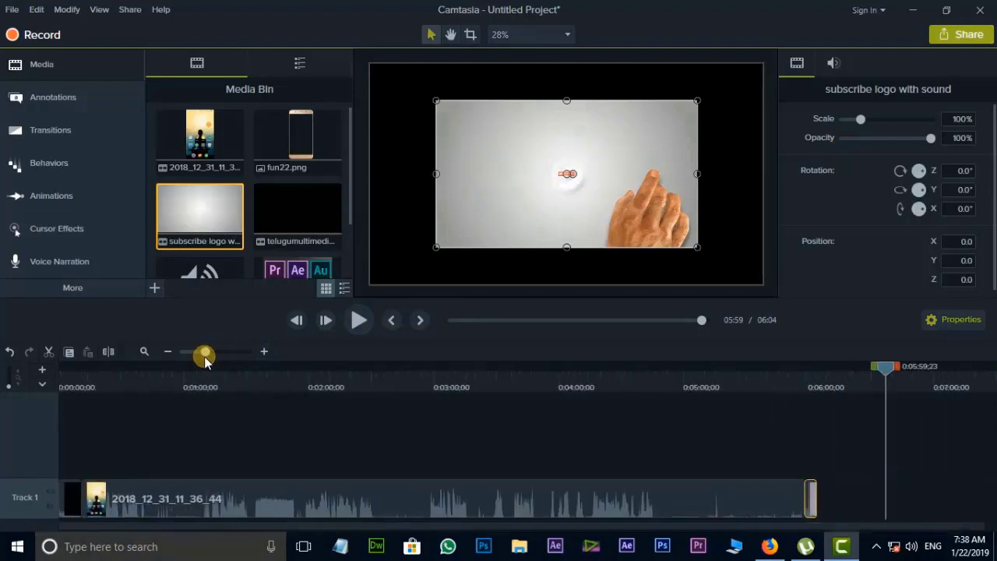
# - Inspect the visual properties of the 2018_12_31_11_36_44 and telugumultimediatutorials clips on Track 1
pyautogui.click(67, 499)
pyautogui.click(78, 499)
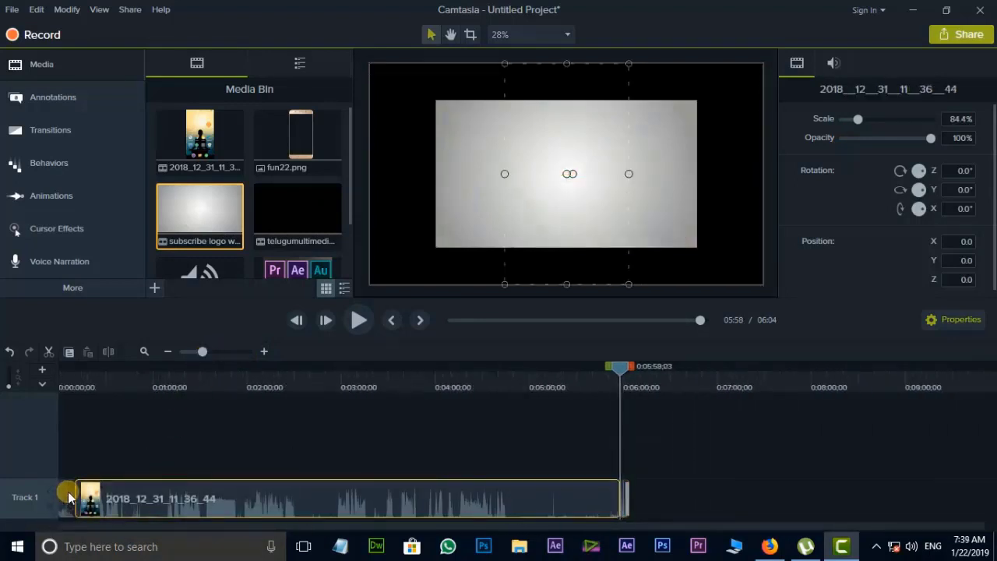
pyautogui.click(67, 499)
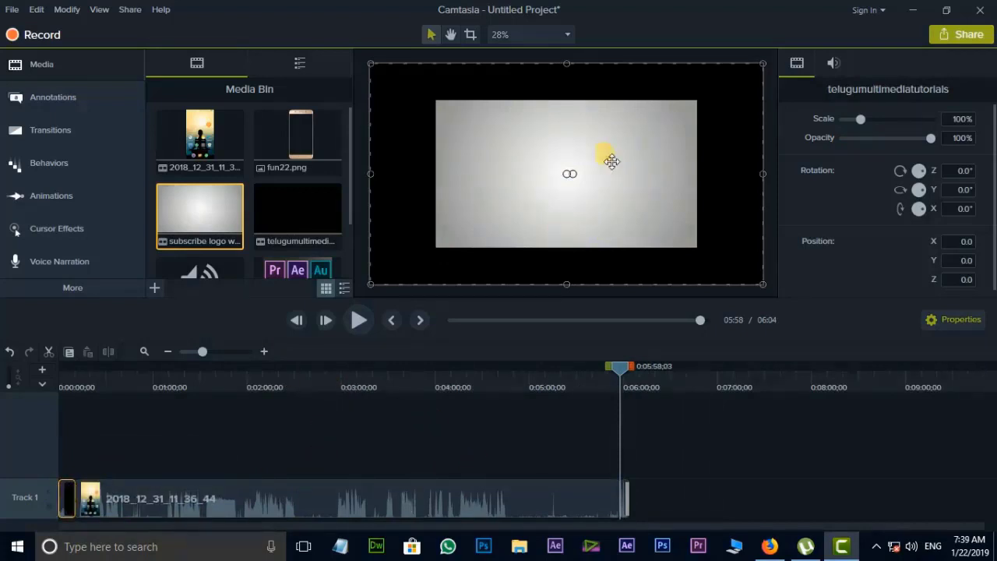
pyautogui.moveTo(625, 372); pyautogui.dragTo(624, 378)
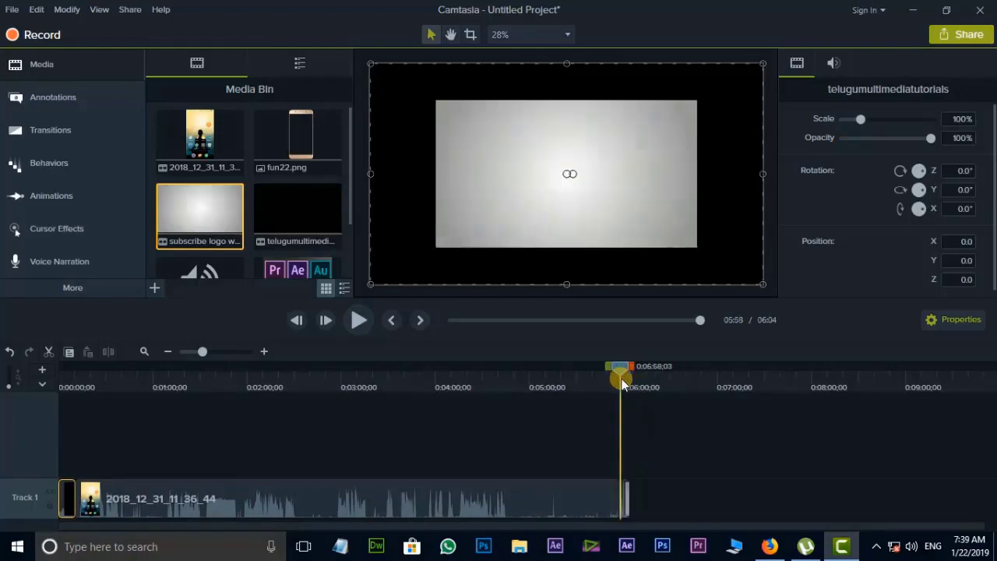
# - Scale the subscribe logo with sound clip to 150% so it fills the canvas, and play it to check
pyautogui.click(625, 505)
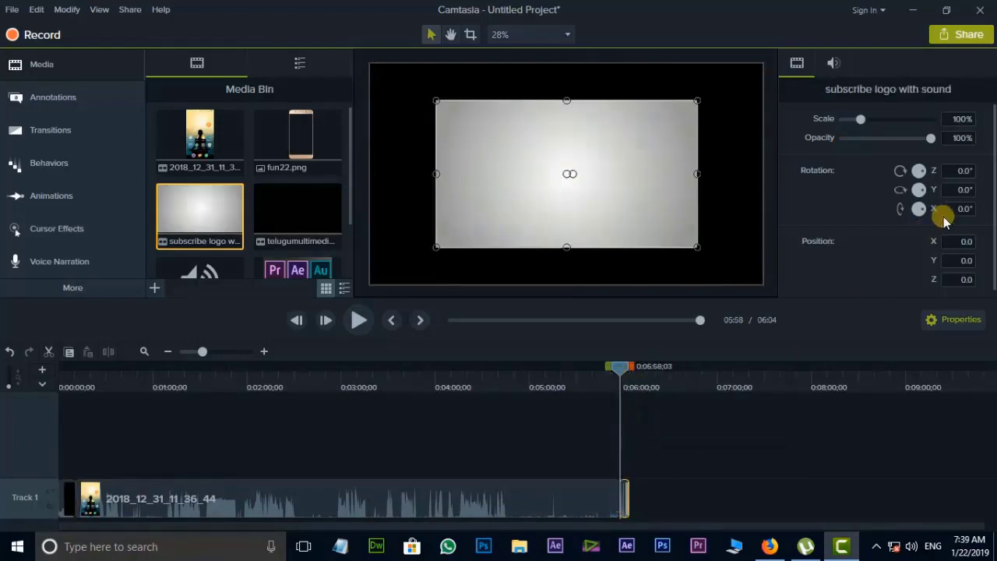
pyautogui.moveTo(862, 121); pyautogui.dragTo(871, 123)
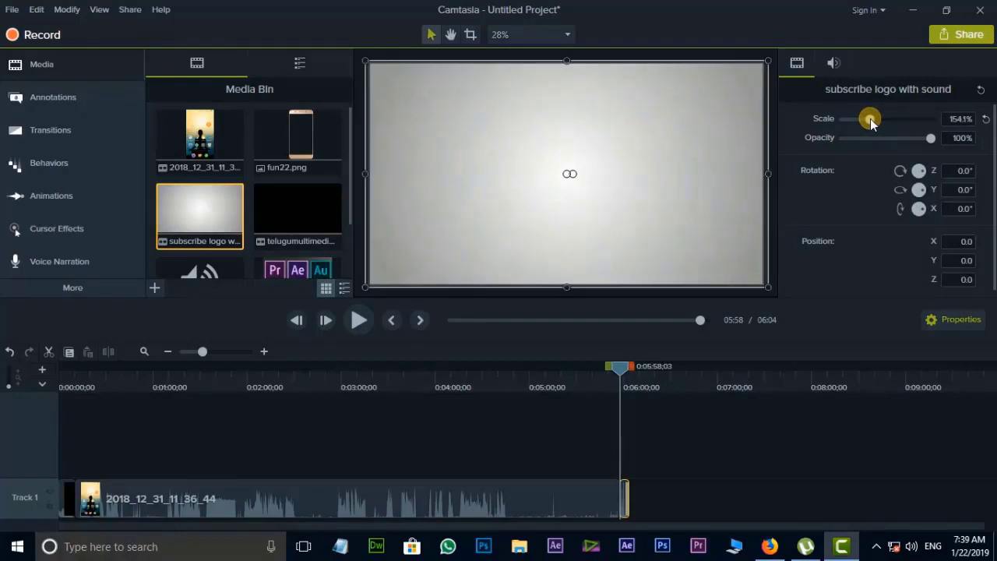
pyautogui.moveTo(768, 61); pyautogui.dragTo(764, 64)
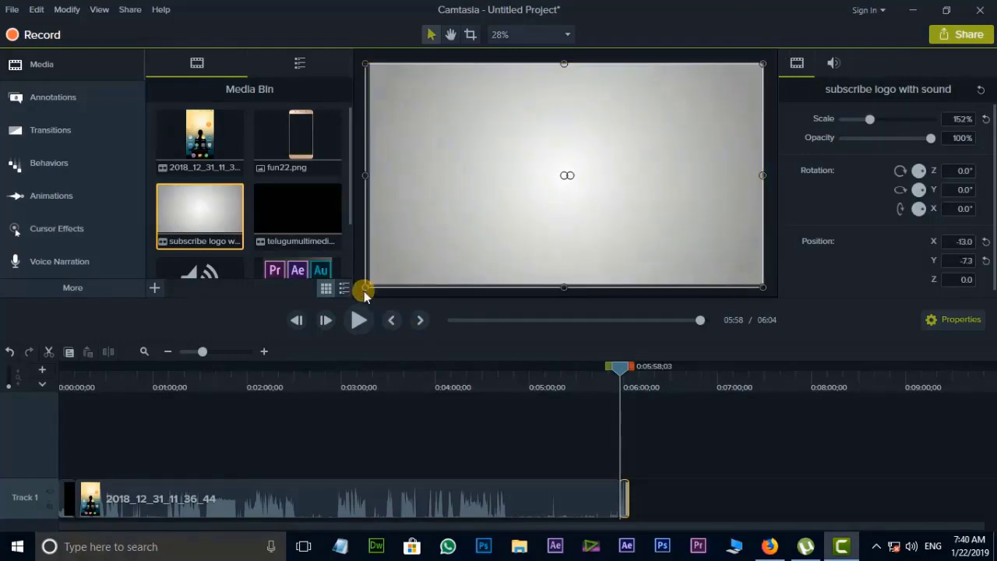
pyautogui.moveTo(365, 287); pyautogui.dragTo(375, 288)
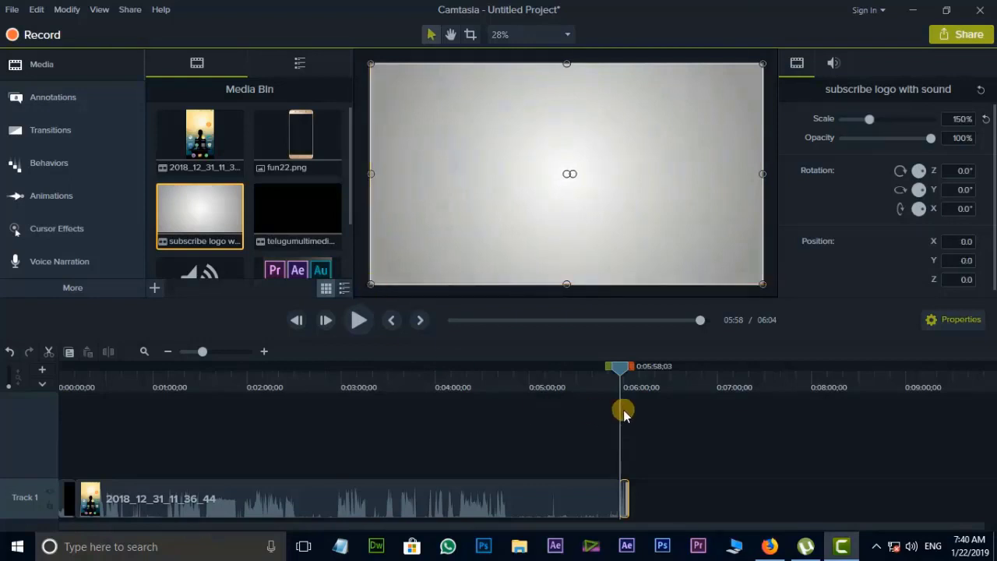
pyautogui.press('space')
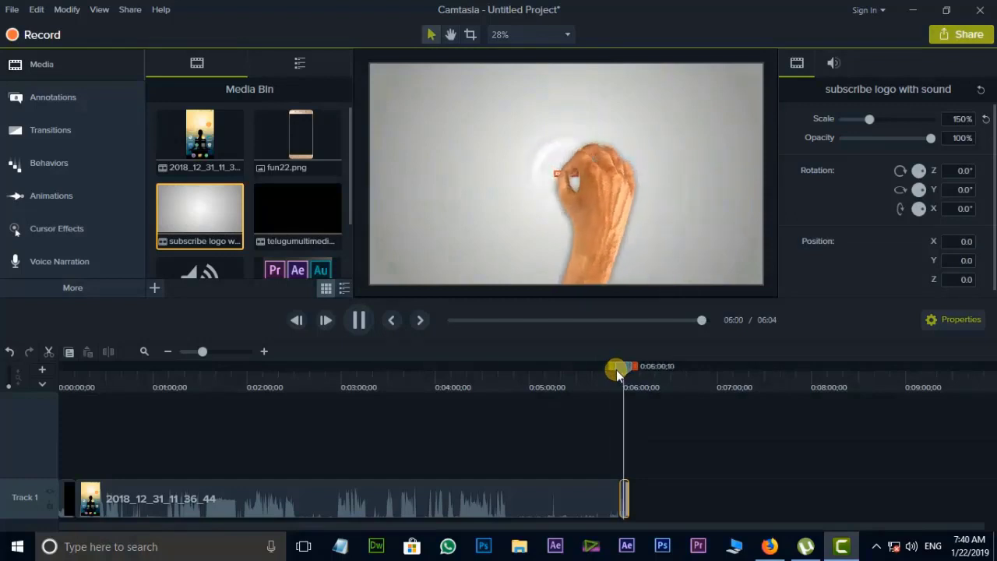
pyautogui.press('space')
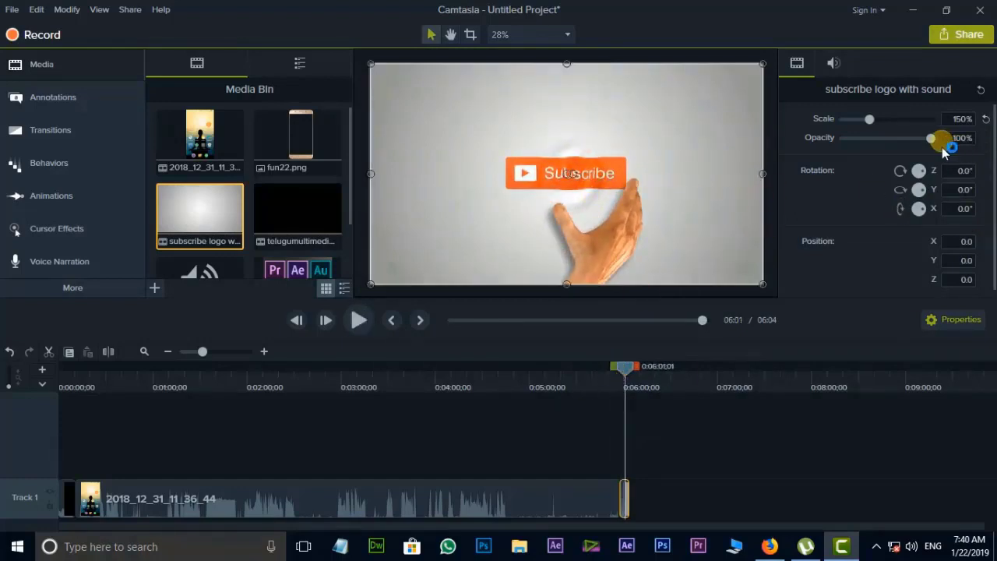
# - Try opacities of 39% and 54% on the subscribe logo with sound clip, then reset its opacity
pyautogui.moveTo(935, 148); pyautogui.dragTo(878, 148)
pyautogui.click(624, 379)
pyautogui.press('space')
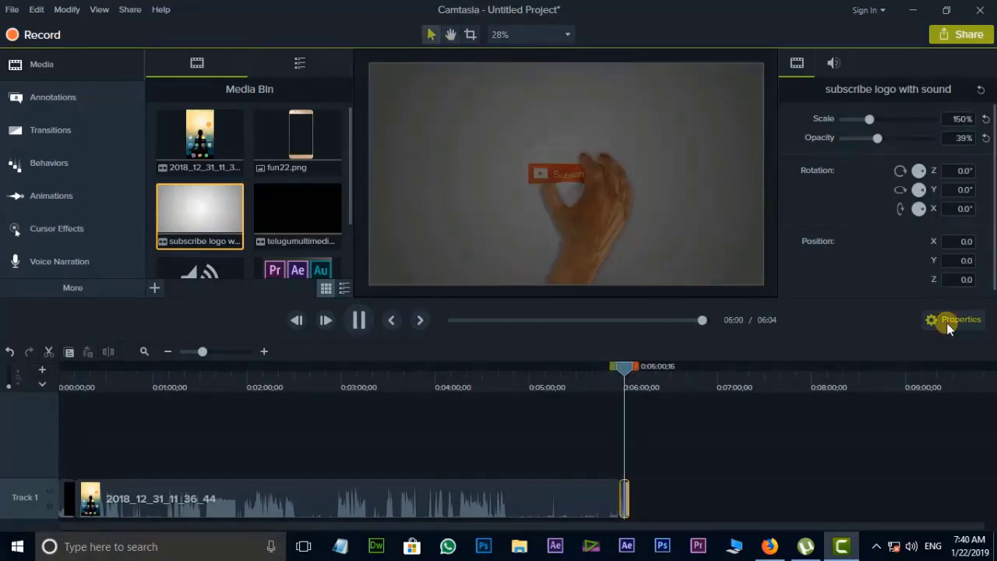
pyautogui.click(881, 148)
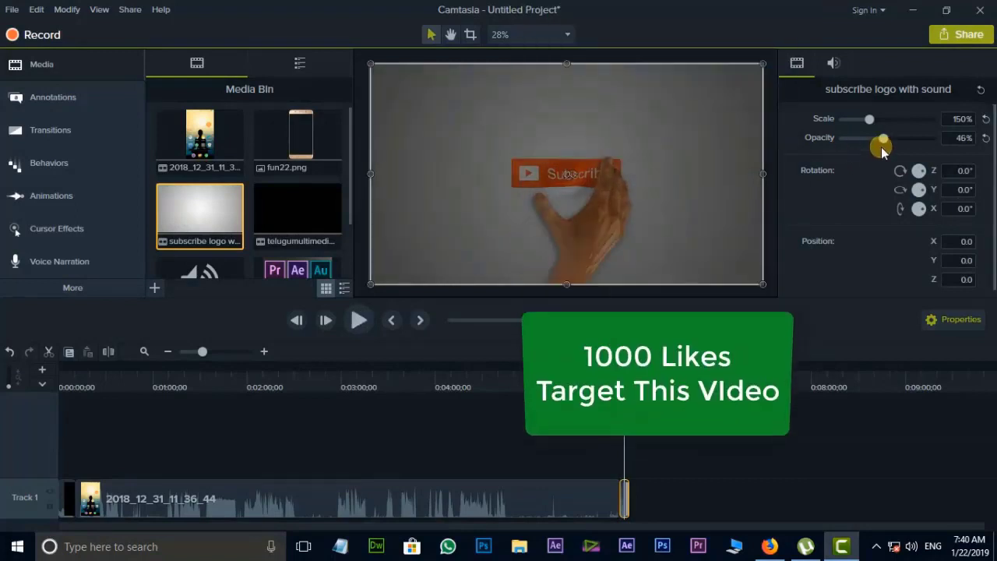
pyautogui.moveTo(882, 146); pyautogui.dragTo(891, 146)
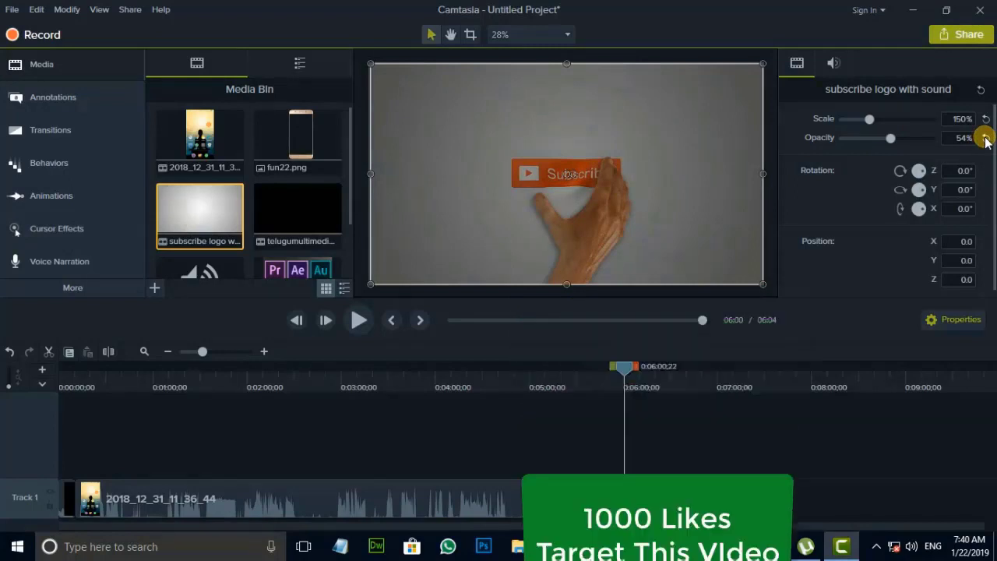
pyautogui.click(986, 138)
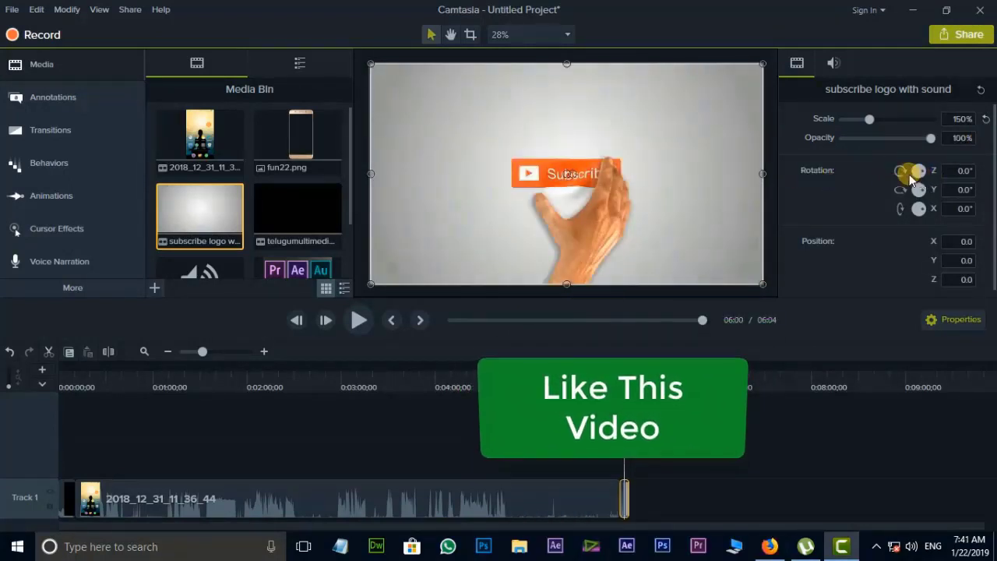
# - Try rotating the subscribe logo with sound clip to -58° about Z and -21.8° about Y, resetting each rotation
pyautogui.moveTo(918, 172); pyautogui.dragTo(926, 181)
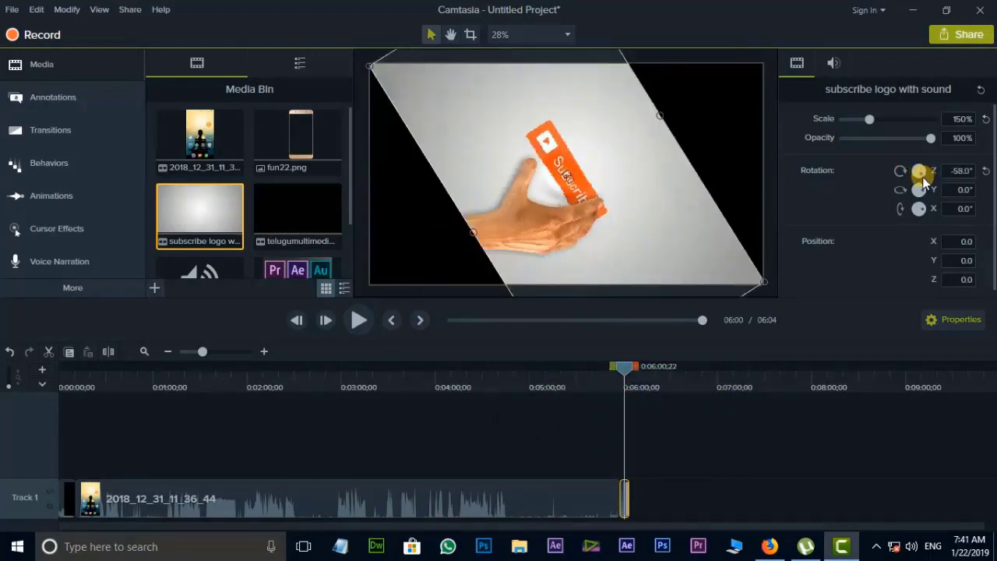
pyautogui.click(986, 171)
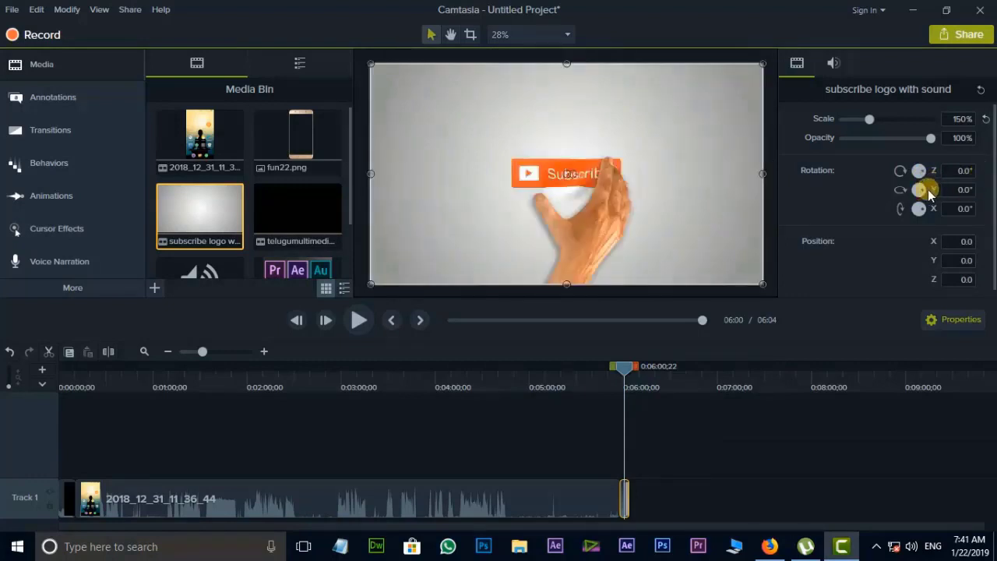
pyautogui.moveTo(922, 192); pyautogui.dragTo(923, 196)
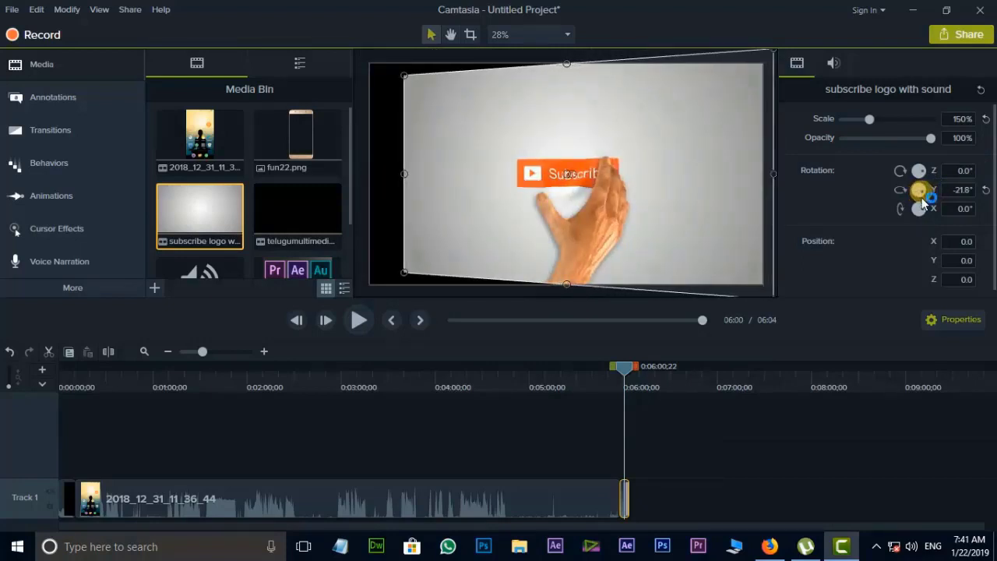
pyautogui.press('space')
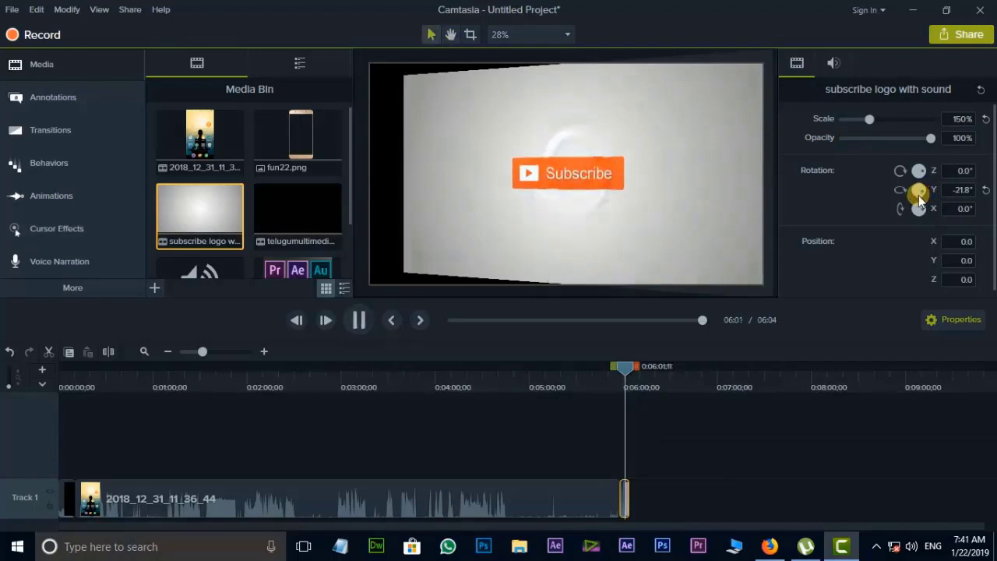
pyautogui.click(986, 190)
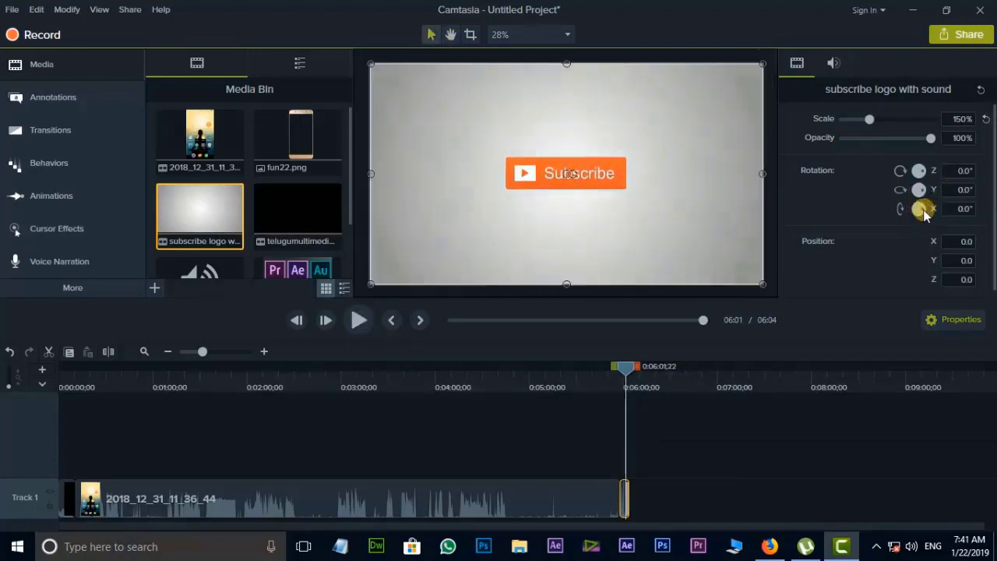
# - Try an X rotation of 21.8° on the subscribe logo with sound clip, play it, and reset the rotation
pyautogui.moveTo(925, 213); pyautogui.dragTo(924, 214)
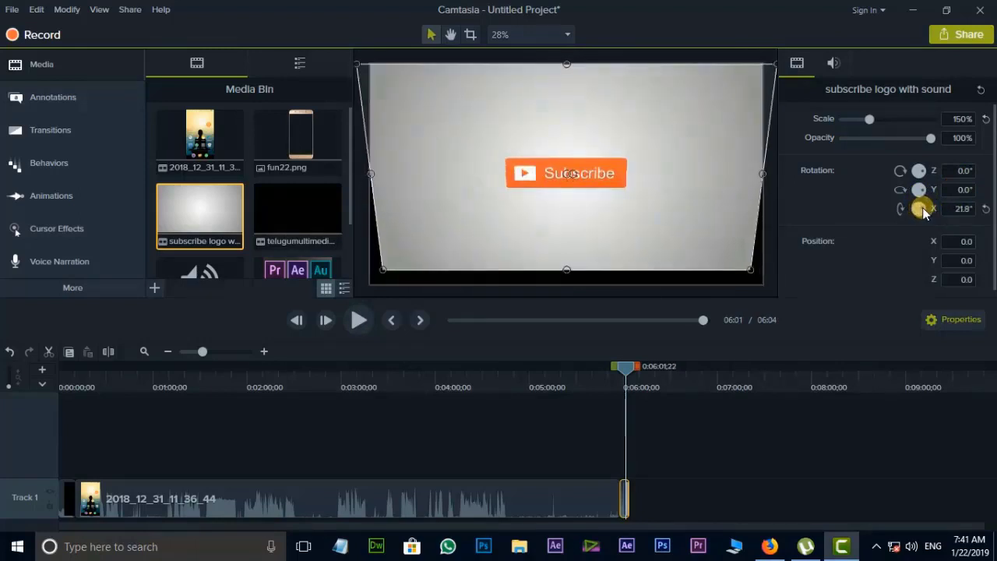
pyautogui.press('space')
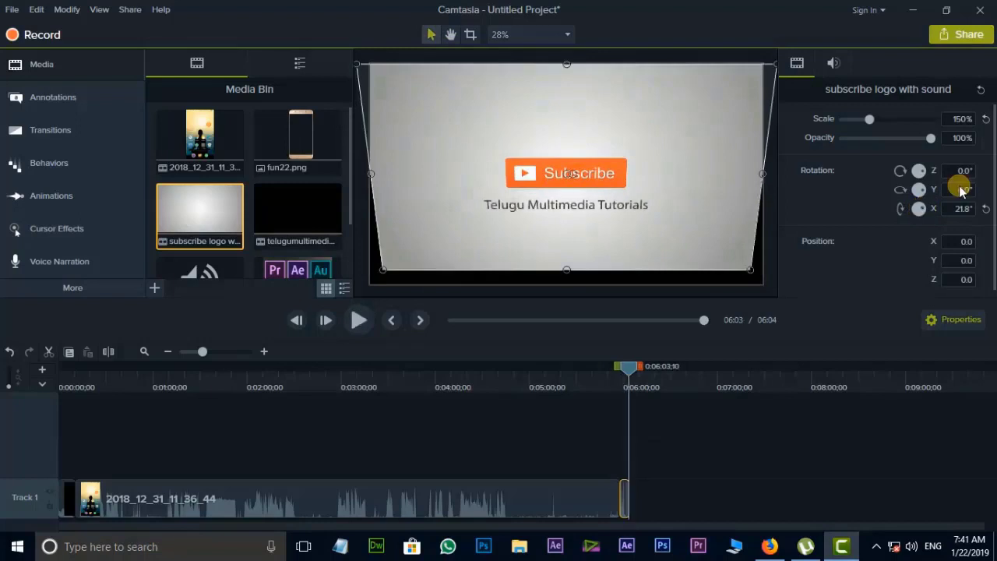
pyautogui.click(986, 209)
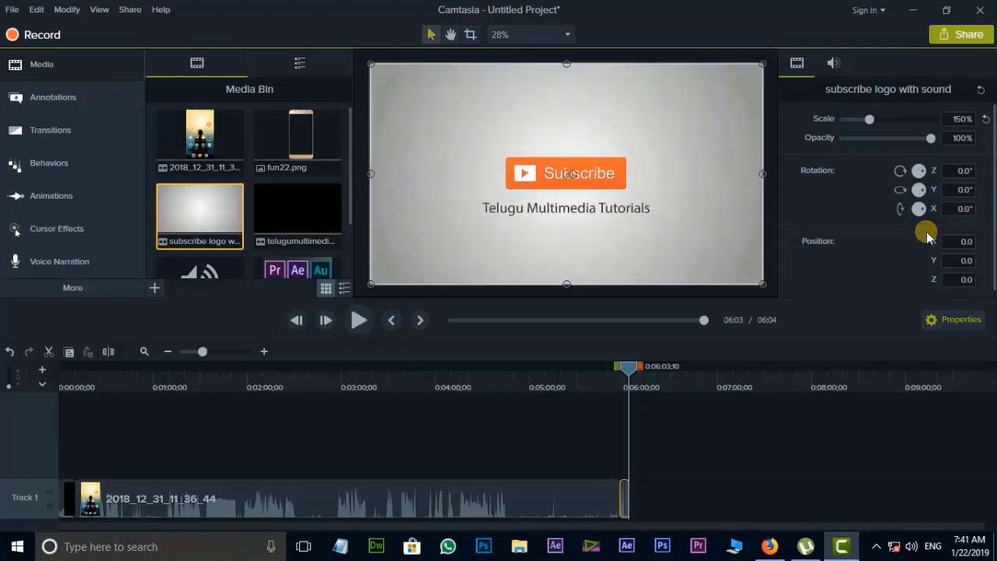
# - Try an X position of 360 for the 2018_12_31_11_36_44 clip at about 03:33, and reset the position
pyautogui.moveTo(629, 372); pyautogui.dragTo(393, 394)
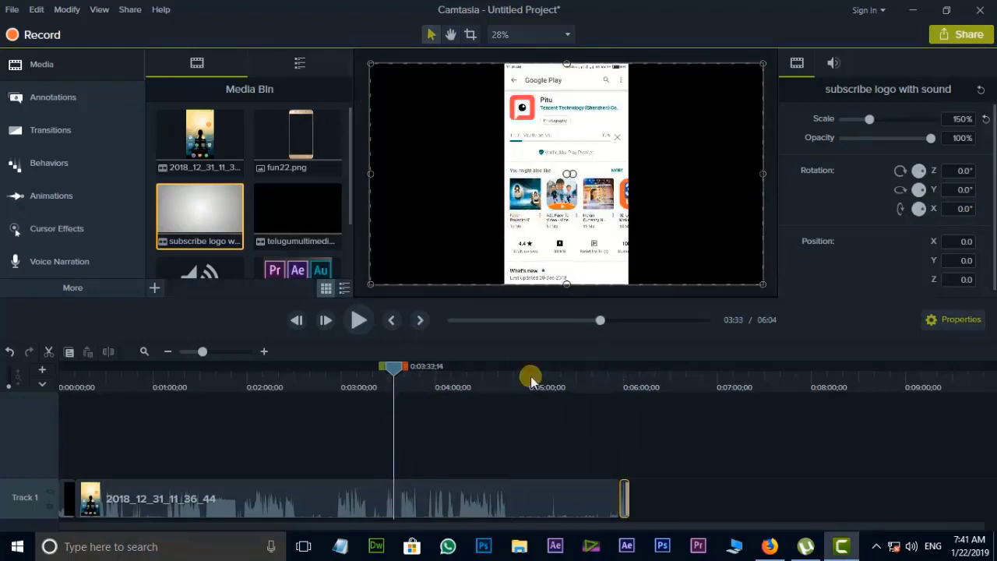
pyautogui.click(487, 502)
pyautogui.click(963, 241)
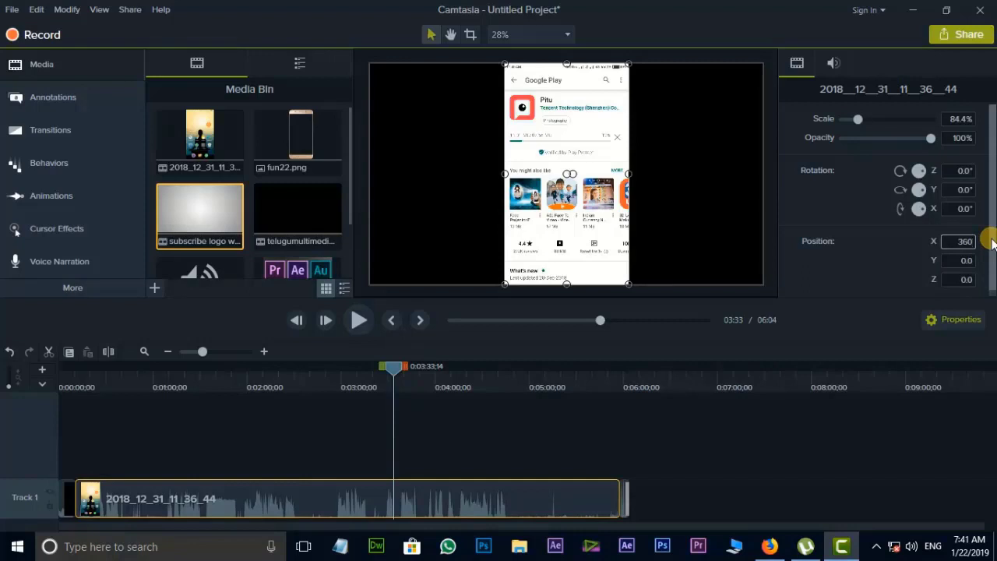
pyautogui.press('Return')
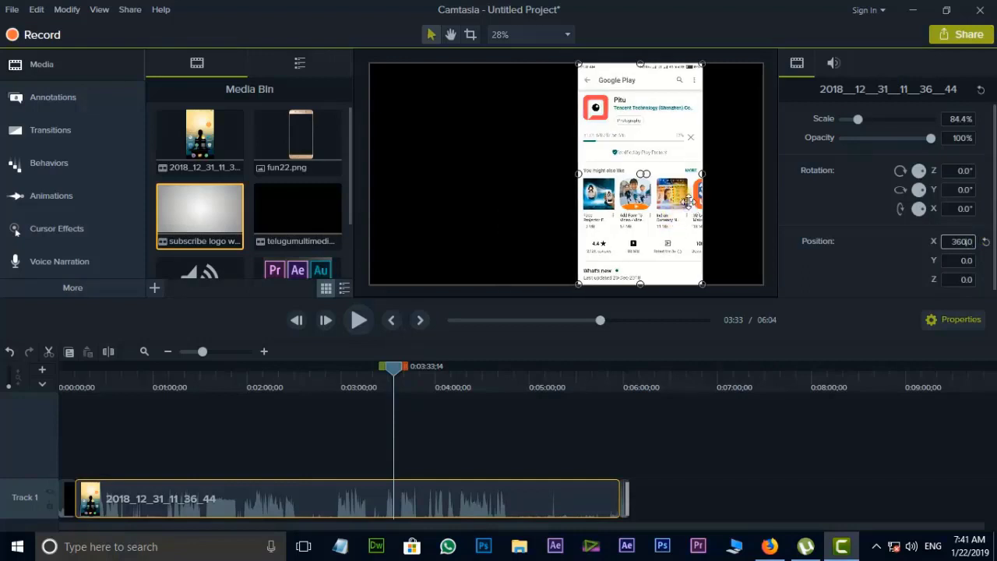
pyautogui.click(985, 241)
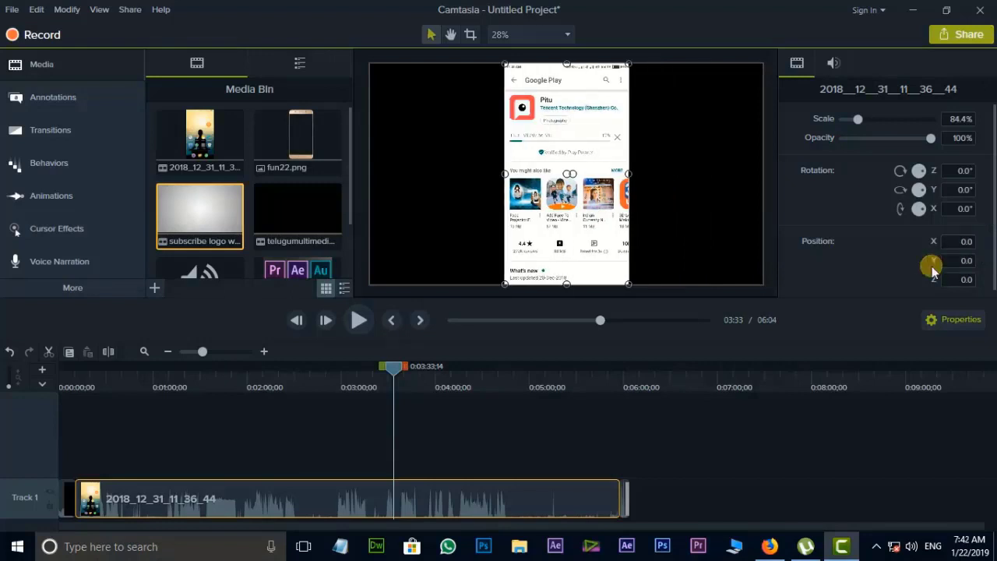
# - Try a Y position of 360 for the 2018_12_31_11_36_44 clip, and reset the position
pyautogui.click(957, 261)
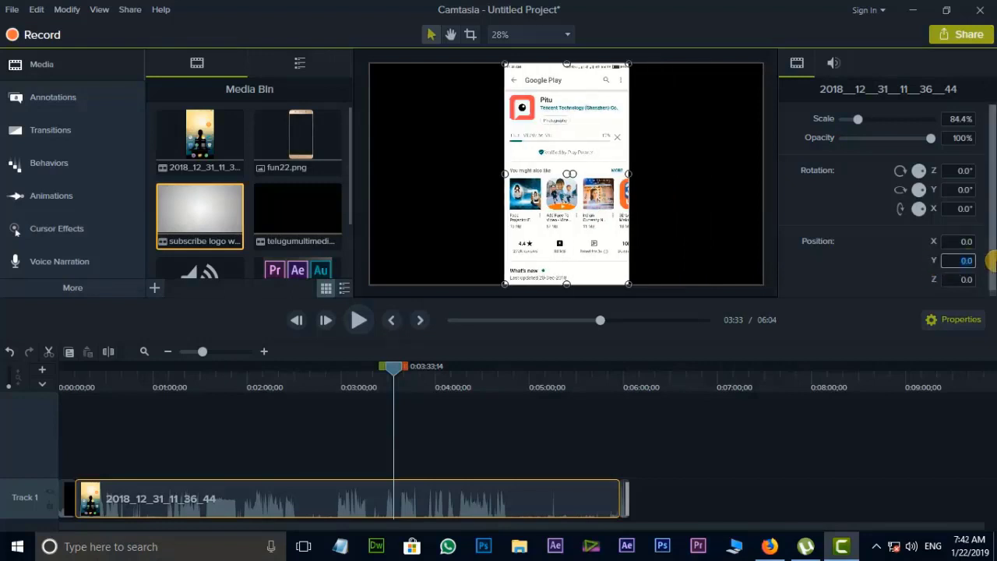
pyautogui.press('Return')
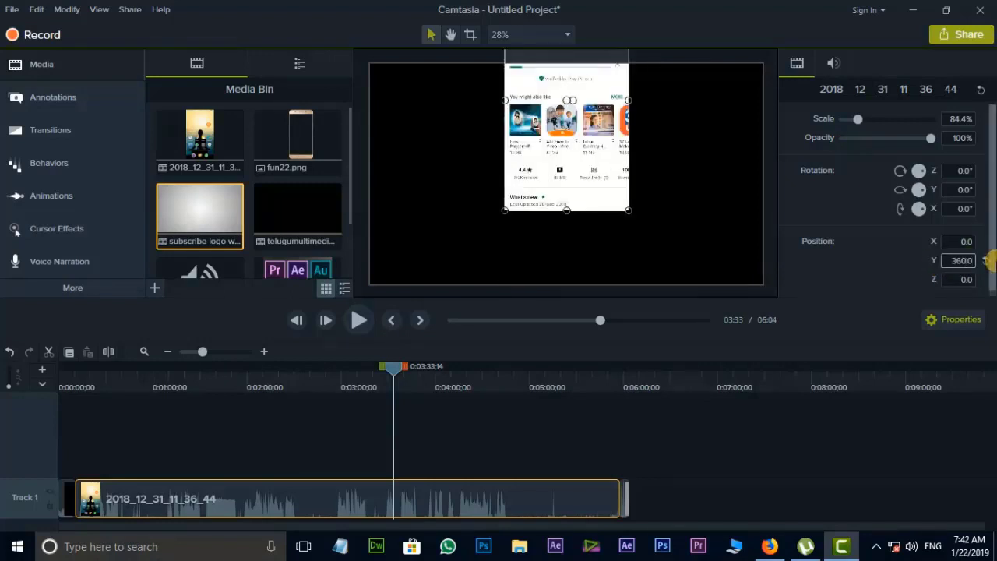
pyautogui.click(986, 261)
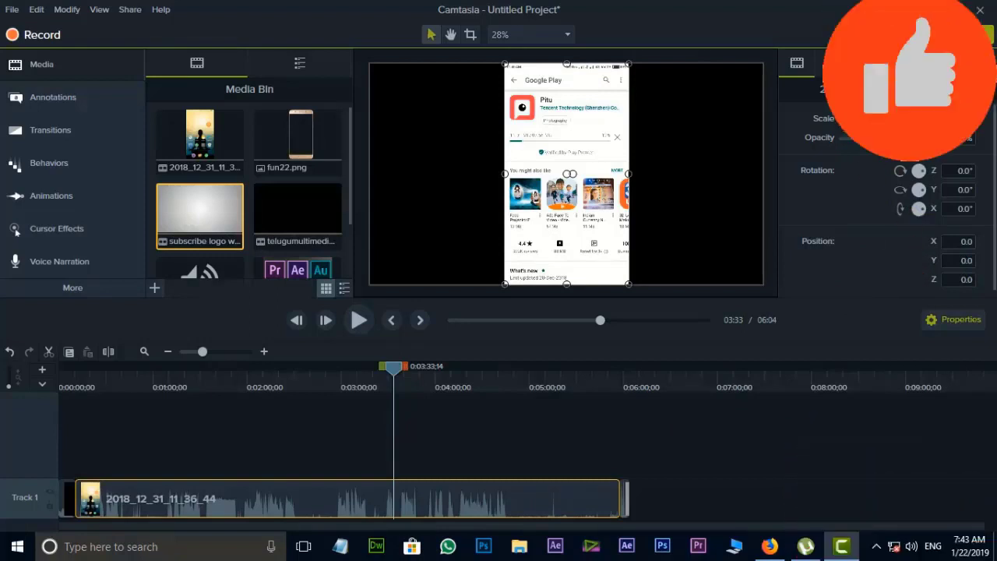
# - Try an audio gain of 250% on the 2018_12_31_11_36_44 clip and play it
pyautogui.click(832, 65)
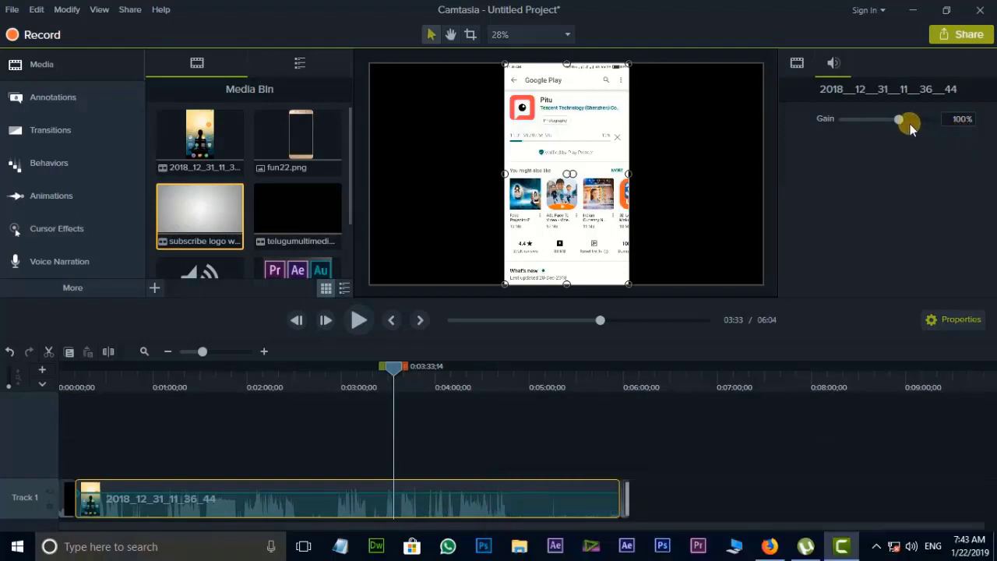
pyautogui.moveTo(896, 120); pyautogui.dragTo(929, 122)
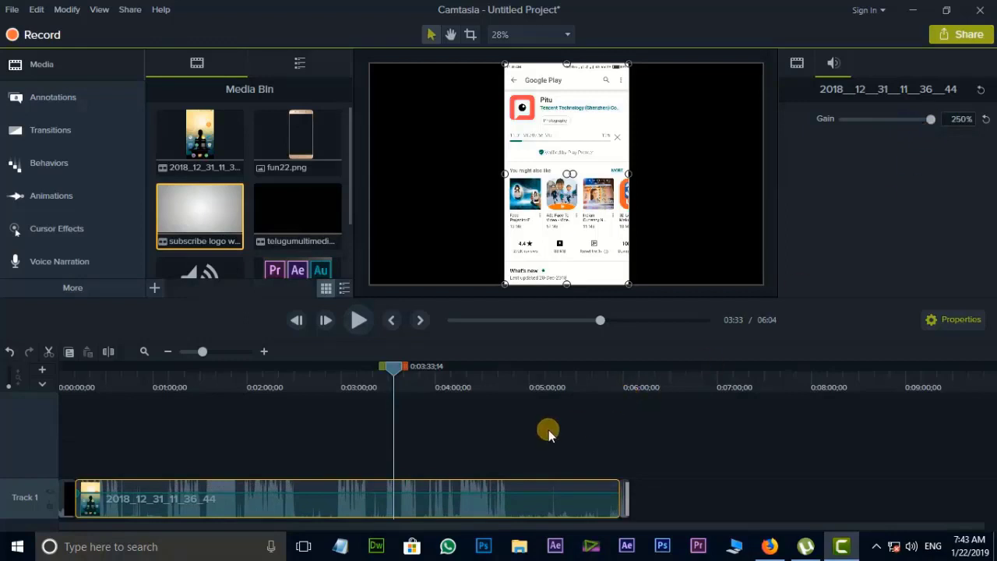
pyautogui.press('space')
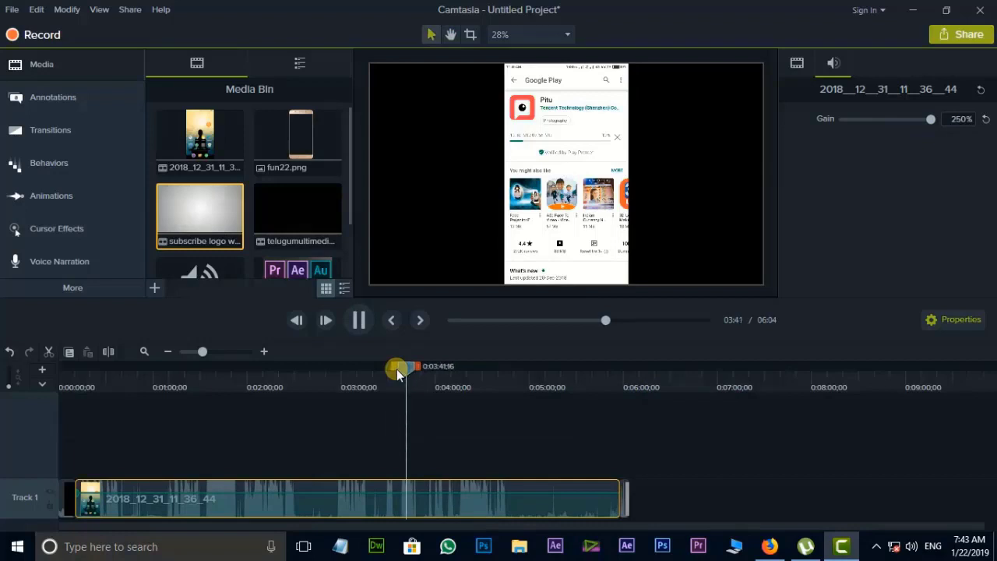
pyautogui.press('space')
# - Try an audio gain of 30% on the 2018_12_31_11_36_44 clip, play it, and reset the gain
pyautogui.click(960, 119)
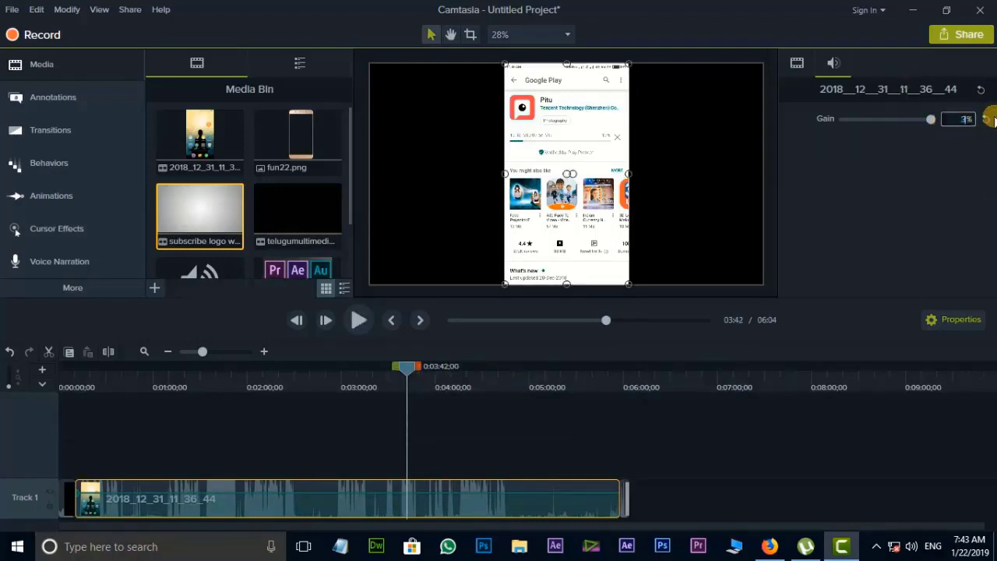
pyautogui.write('30')
pyautogui.press('Return')
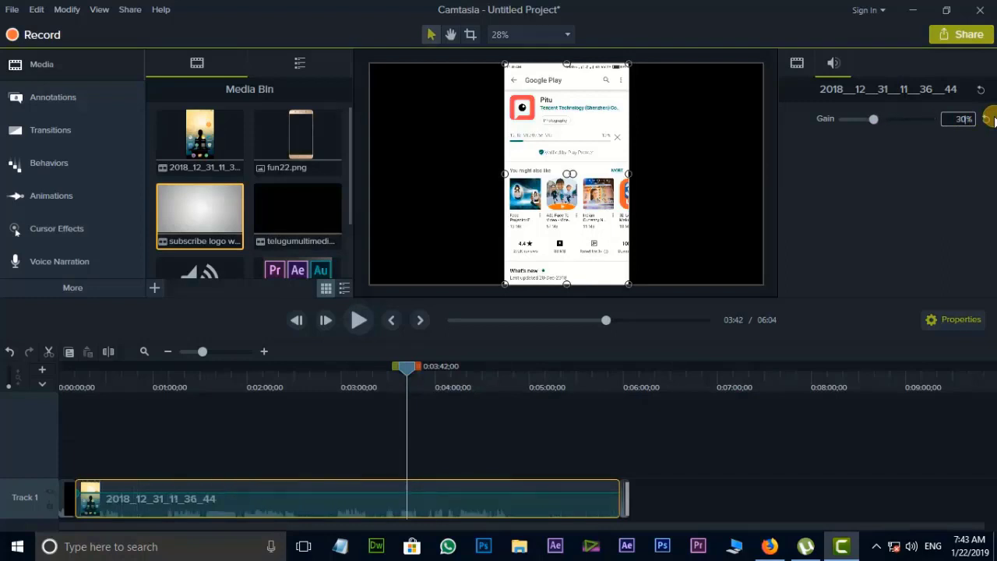
pyautogui.press('space')
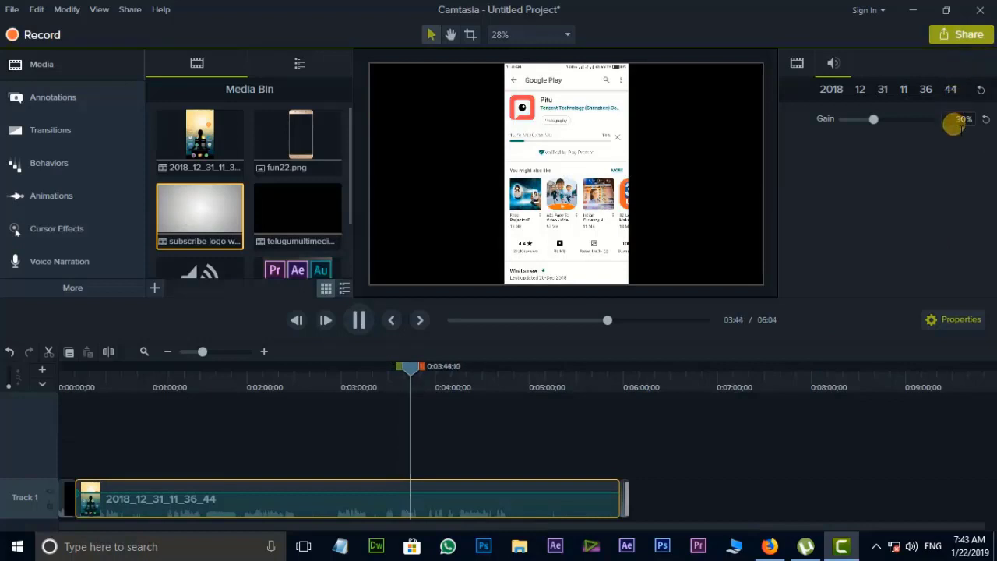
pyautogui.press('space')
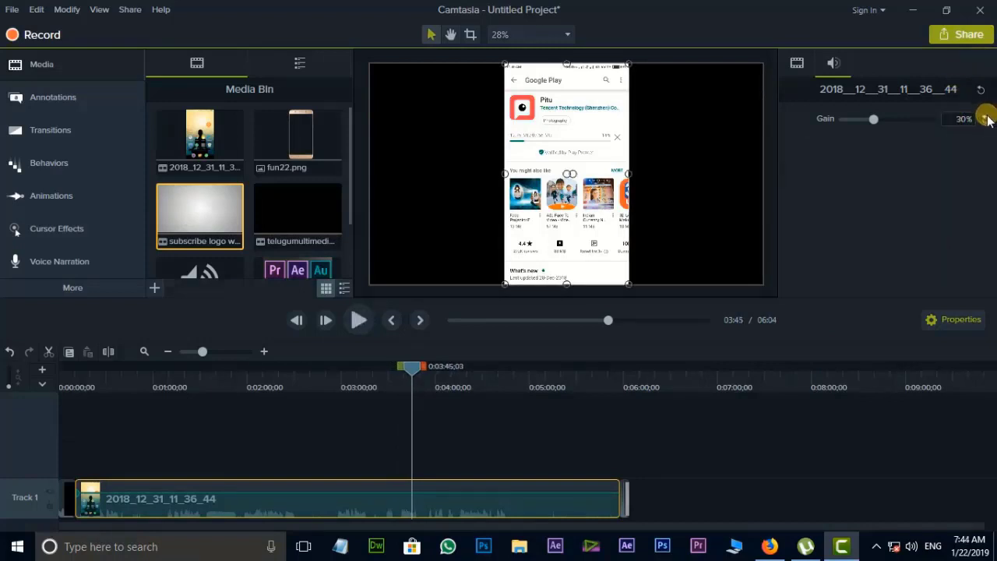
pyautogui.click(986, 118)
# - Try raising the clip's audio level line on the timeline to 500%, and play it from about 03:39
pyautogui.scroll(2, 474, 423)
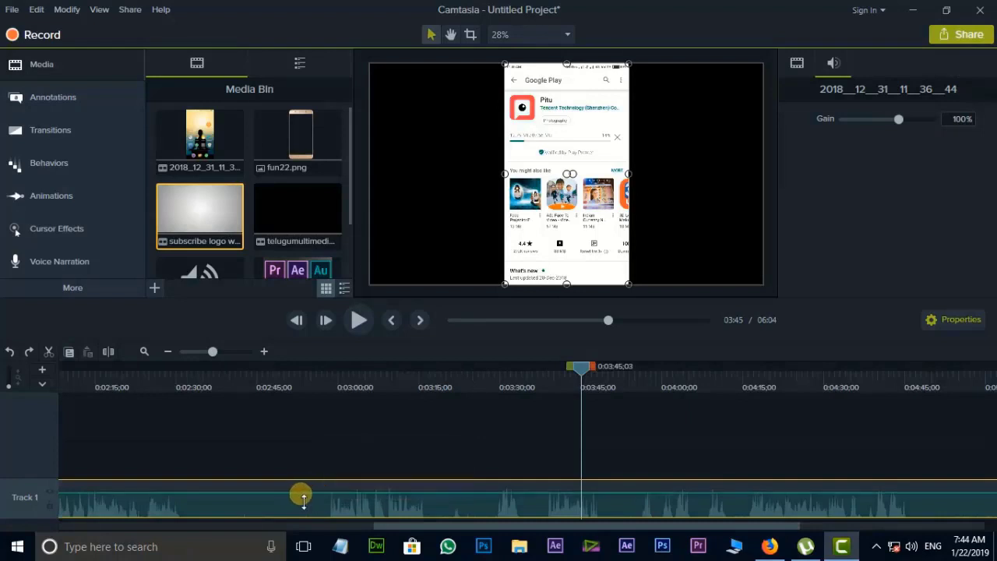
pyautogui.moveTo(304, 498)
pyautogui.mouseDown()
pyautogui.moveTo(310, 508)
pyautogui.moveTo(316, 482)
pyautogui.mouseUp()
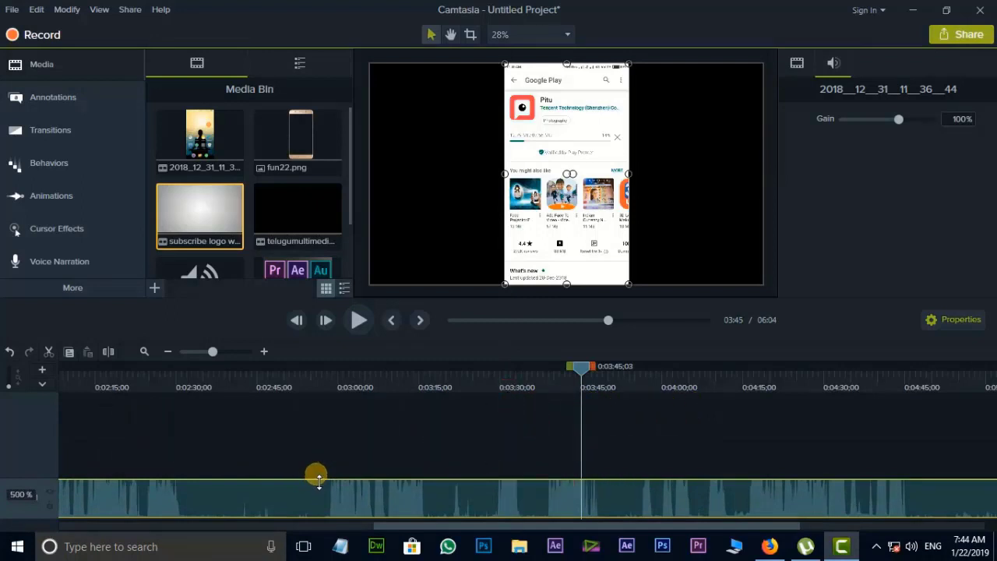
pyautogui.moveTo(583, 365); pyautogui.dragTo(555, 379)
pyautogui.press('space')
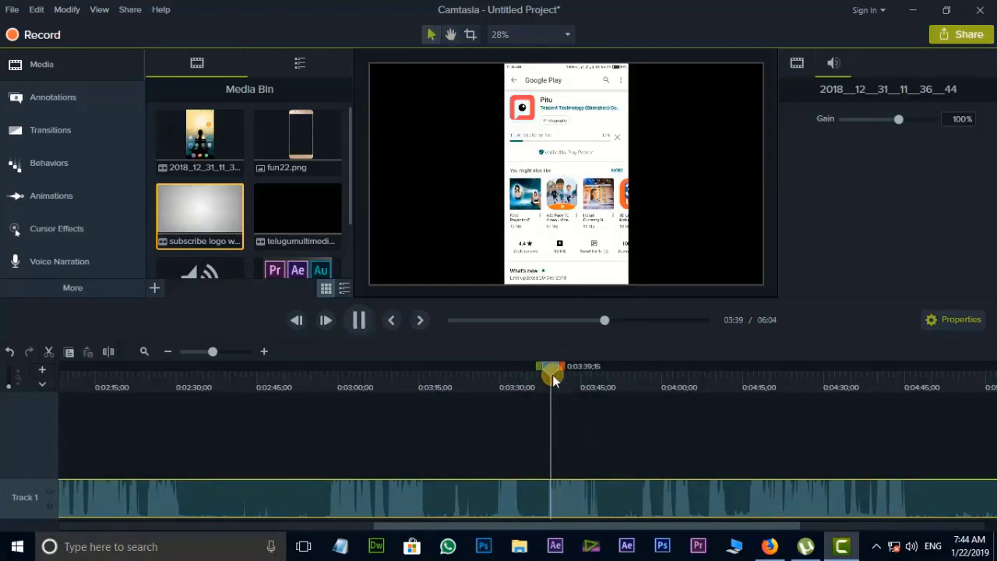
pyautogui.press('space')
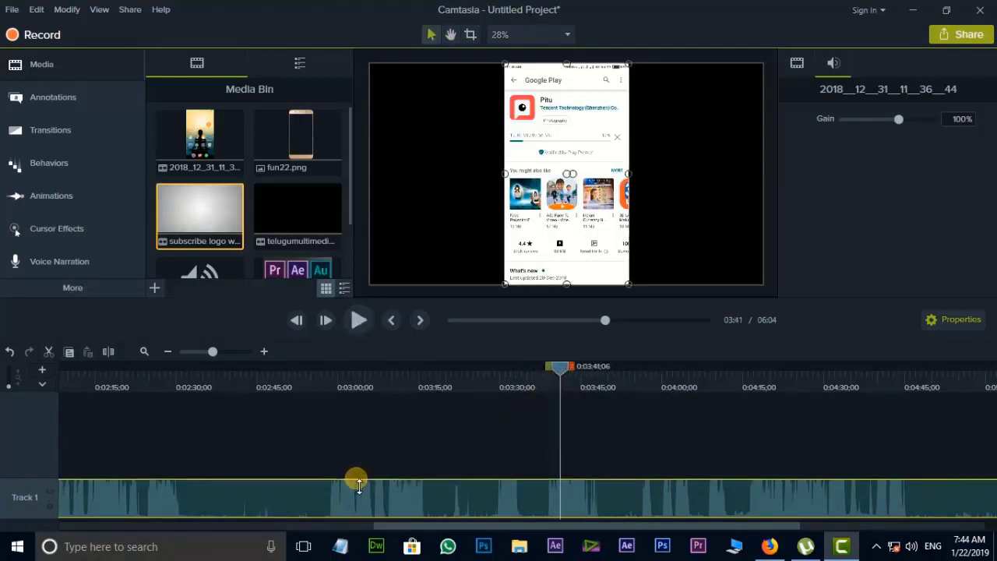
# - Try a very low audio level line on the clip, play it, and raise the line into the clip's upper third
pyautogui.moveTo(356, 481); pyautogui.dragTo(360, 517)
pyautogui.press('space')
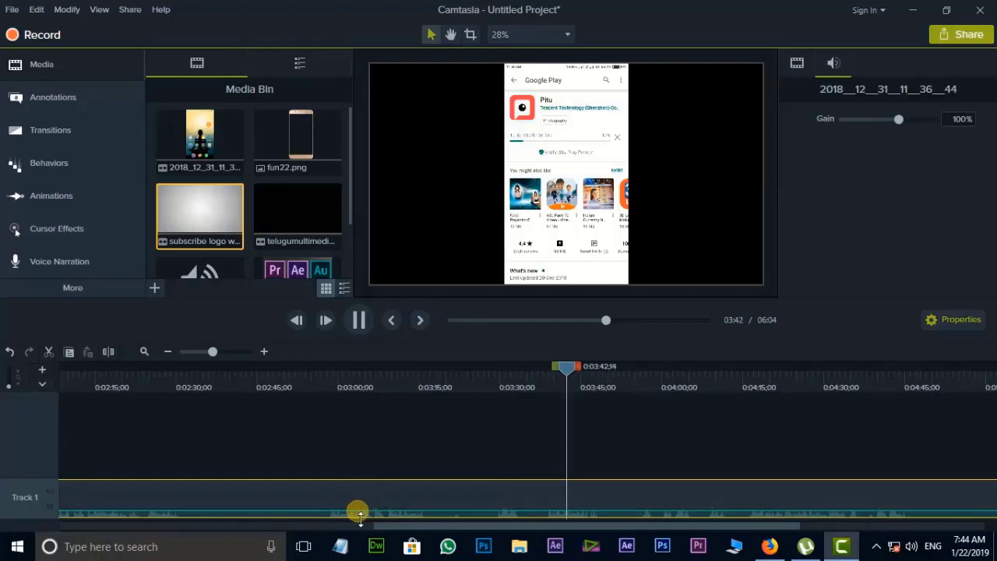
pyautogui.press('space')
pyautogui.moveTo(358, 512); pyautogui.dragTo(388, 494)
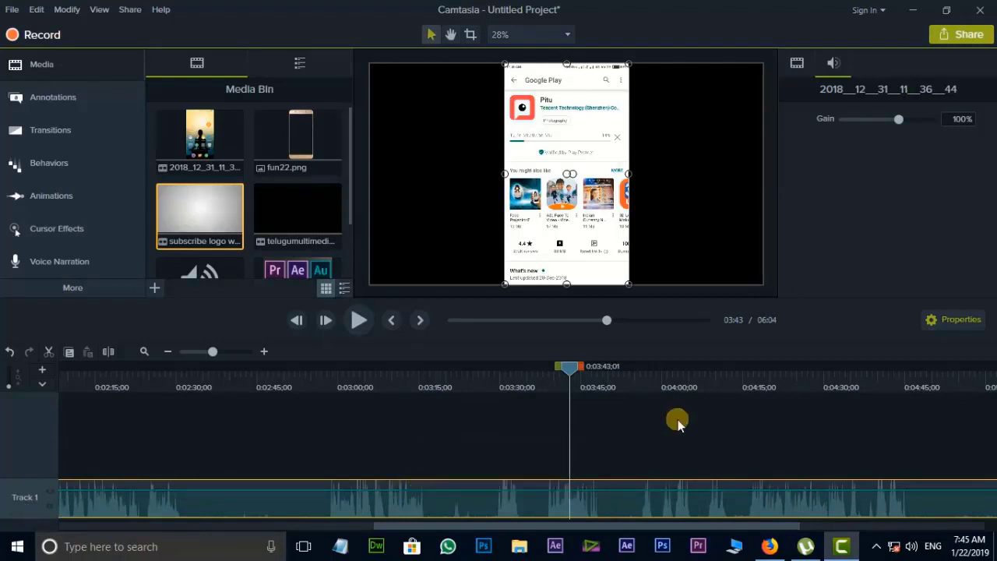
# - Compare the clip's audio and visual properties, ending on the visual ones, and hide and reshow the properties pane
pyautogui.click(798, 63)
pyautogui.click(832, 63)
pyautogui.click(796, 63)
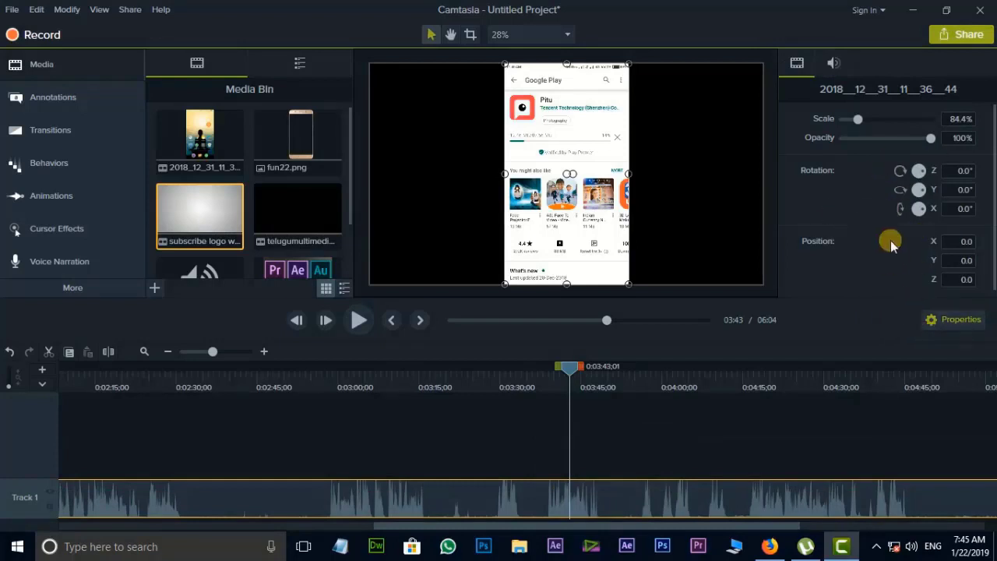
pyautogui.click(958, 322)
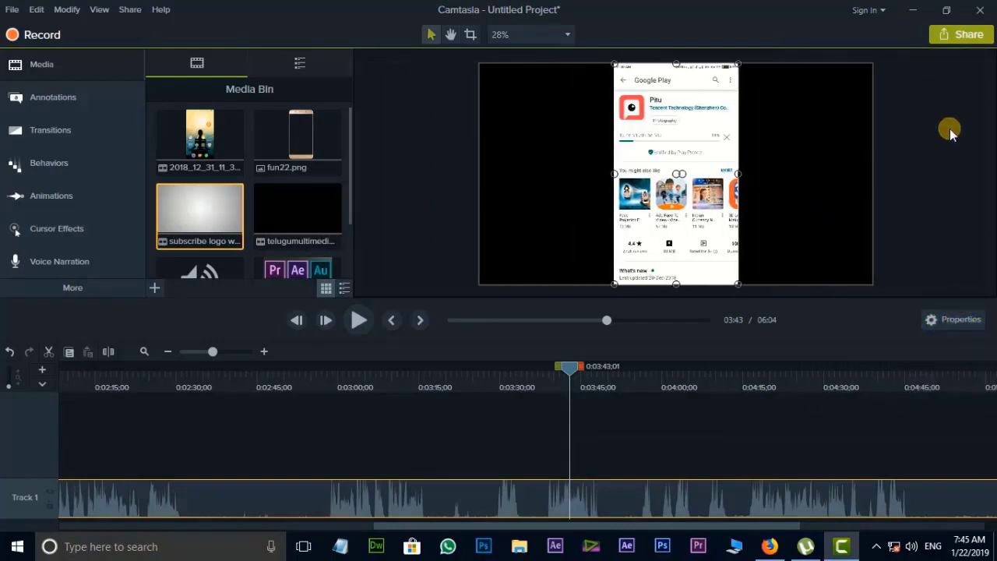
pyautogui.click(950, 319)
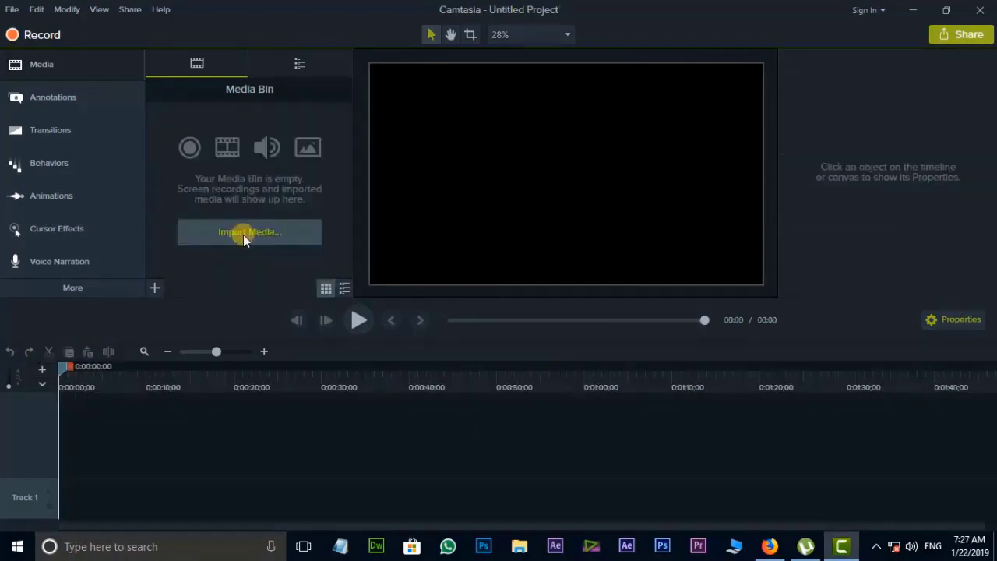
# - Import the selected media files from the Desktop's camtasia folder into the empty media bin
pyautogui.click(241, 231)
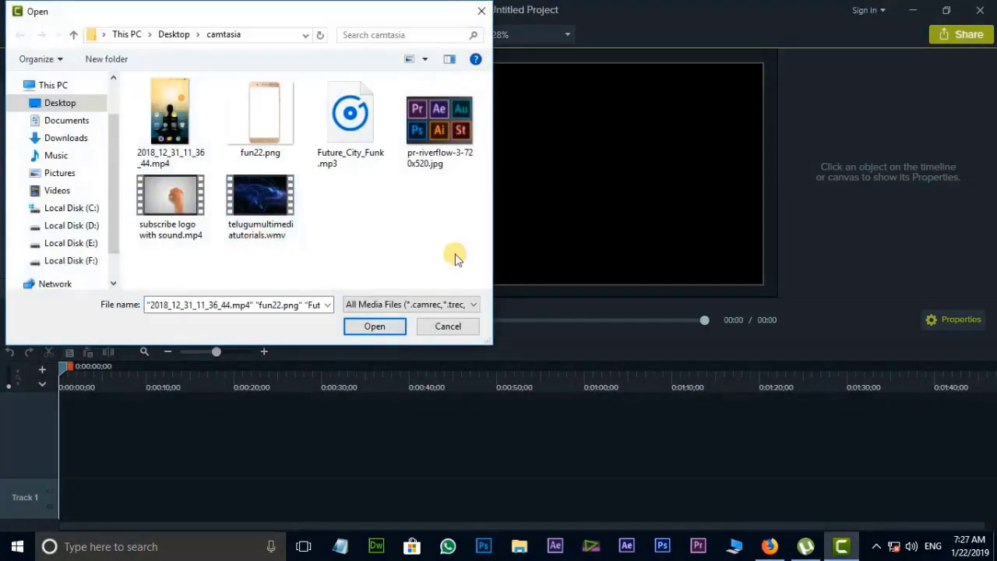
pyautogui.click(374, 326)
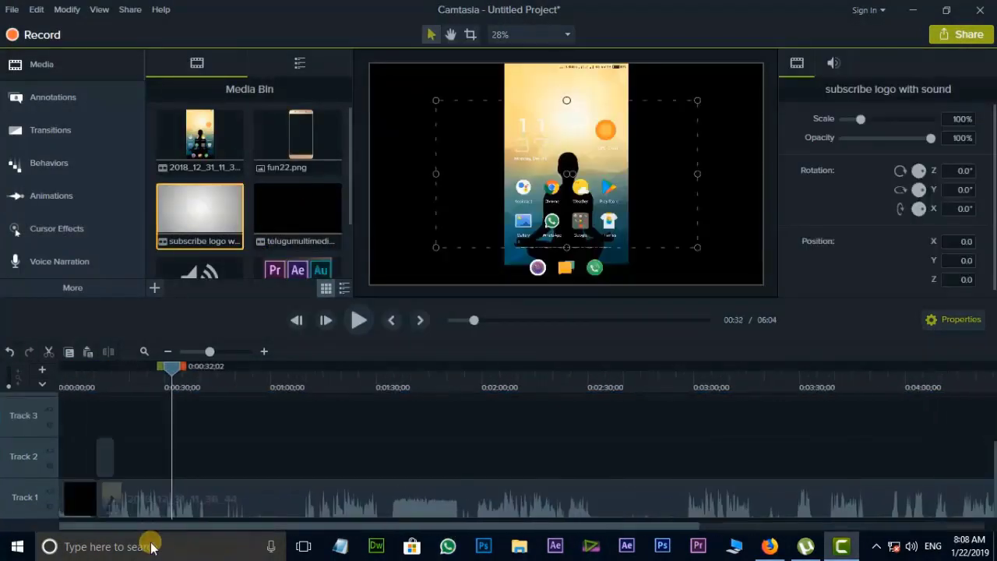
# - Extend the fun22 phone image on Track 2 to a duration of 00:05:47;09 and enlarge it to the canvas height
pyautogui.click(73, 457)
pyautogui.moveTo(73, 457); pyautogui.dragTo(485, 517)
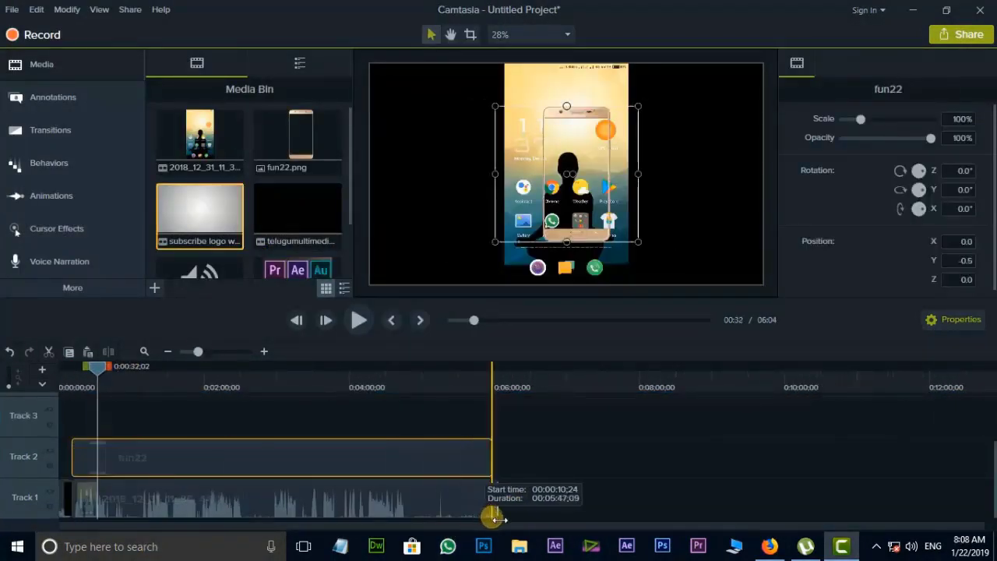
pyautogui.moveTo(633, 111); pyautogui.dragTo(644, 64)
# - Fit the 2018_12_31_11_36_44 clip inside the phone frame with a scale of 69.7% and an X position of -7.1
pyautogui.click(358, 495)
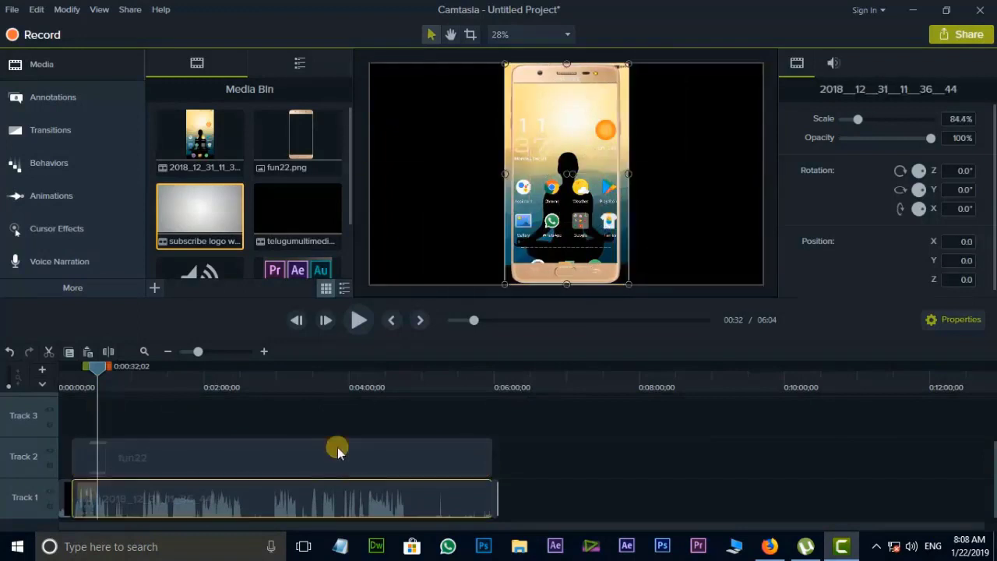
pyautogui.moveTo(858, 119); pyautogui.dragTo(855, 124)
pyautogui.moveTo(517, 177); pyautogui.dragTo(512, 178)
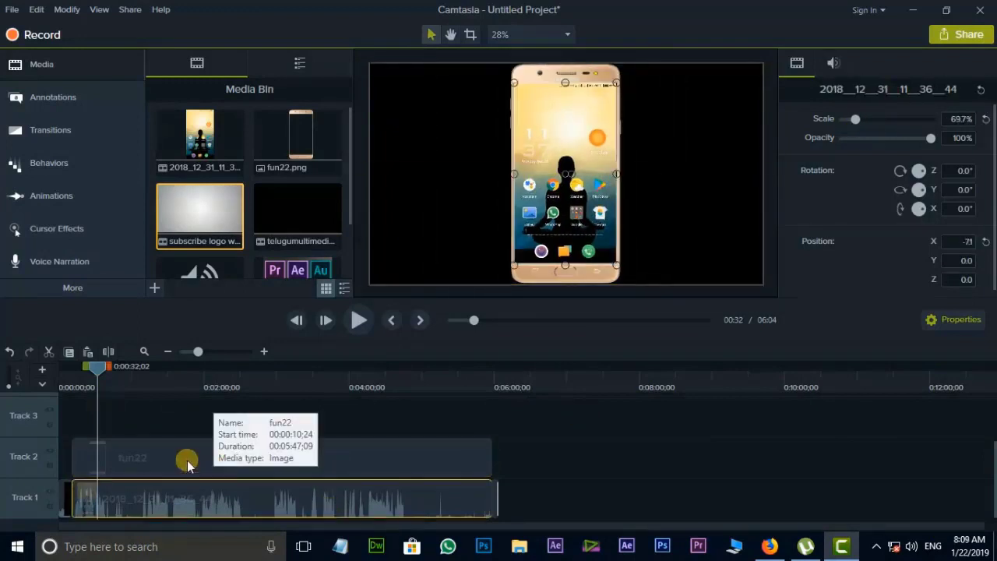
# - Move fun22 to Track 3 and place a copy of the 2018_12_31_11_36_44 clip on Track 2, aligned with the original
pyautogui.moveTo(187, 460); pyautogui.dragTo(187, 416)
pyautogui.click(190, 499)
pyautogui.rightClick(265, 480)
pyautogui.click(297, 202)
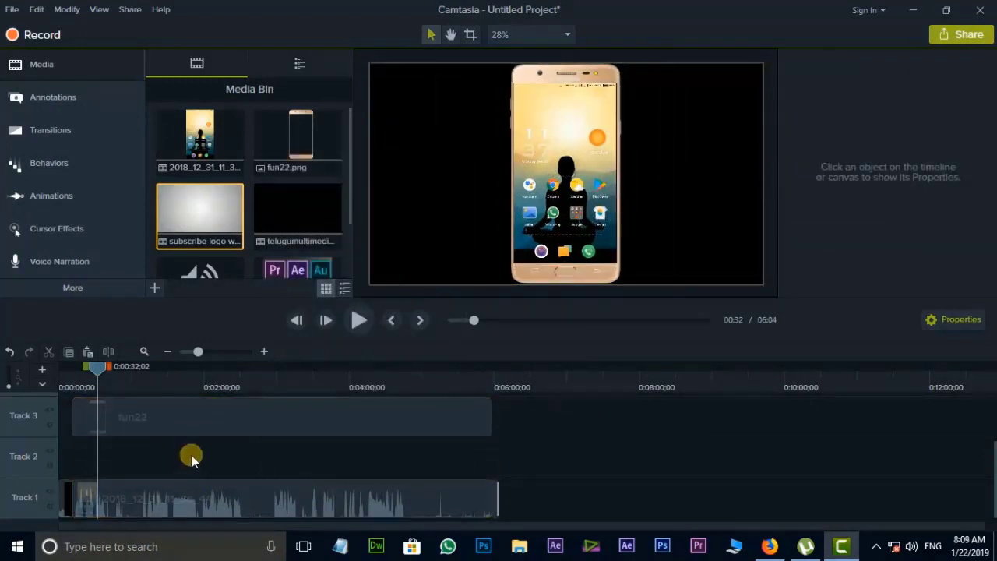
pyautogui.moveTo(296, 463); pyautogui.dragTo(202, 461)
# - Scale the Track 1 clip to 273.5% as a background and position it at X 0 and Y 446.2
pyautogui.click(155, 502)
pyautogui.click(798, 63)
pyautogui.moveTo(852, 118); pyautogui.dragTo(891, 118)
pyautogui.moveTo(689, 125); pyautogui.dragTo(687, 121)
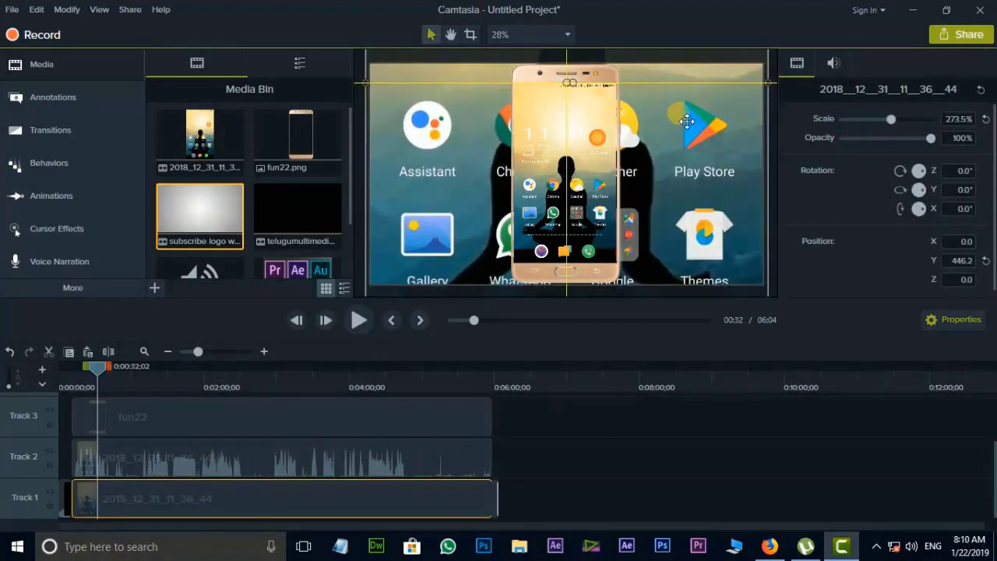
# - Add a Blur annotation on Track 2 above the background clip, stretch it over the whole canvas, and play the result
pyautogui.click(53, 96)
pyautogui.click(266, 63)
pyautogui.moveTo(171, 131)
pyautogui.mouseDown()
pyautogui.moveTo(71, 434)
pyautogui.moveTo(492, 464)
pyautogui.moveTo(468, 452)
pyautogui.moveTo(234, 479)
pyautogui.moveTo(218, 461)
pyautogui.mouseUp()
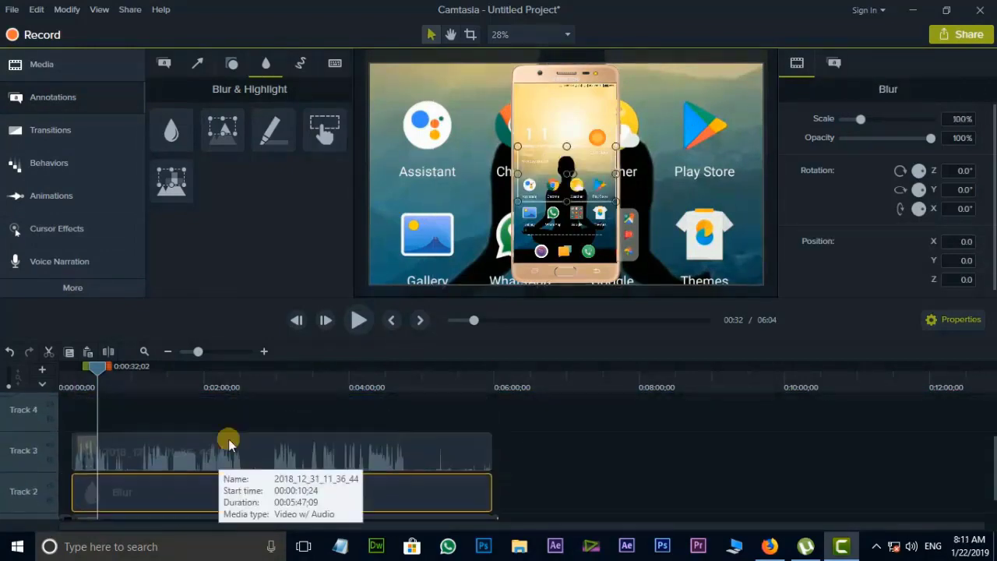
pyautogui.moveTo(615, 147); pyautogui.dragTo(763, 62)
pyautogui.moveTo(257, 387)
pyautogui.mouseDown()
pyautogui.moveTo(263, 395)
pyautogui.moveTo(212, 403)
pyautogui.moveTo(201, 390)
pyautogui.mouseUp()
pyautogui.press('space')
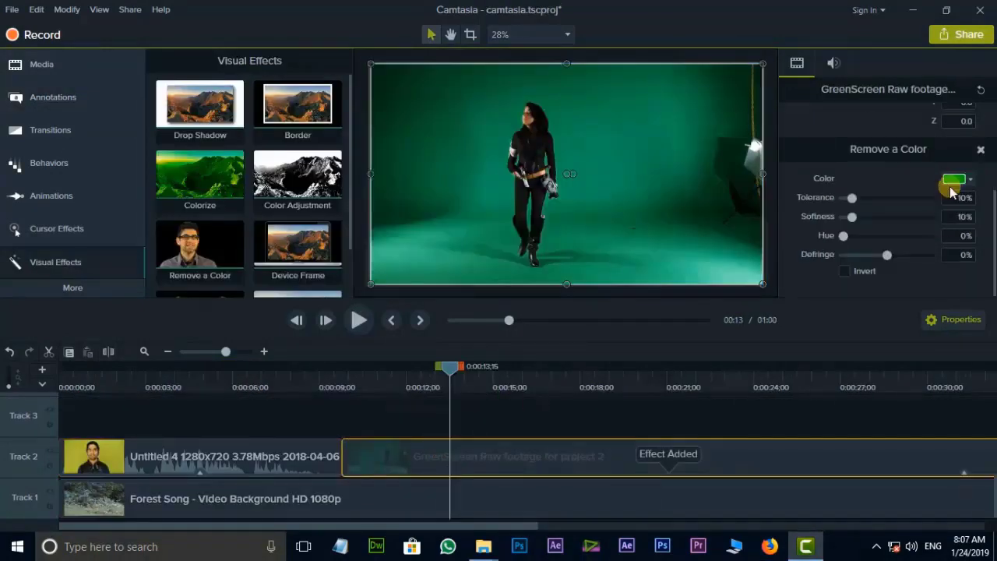
# - Sample the green backdrop as the Remove a Color colour for the GreenScreen Raw footage clip, and increase the tolerance
pyautogui.click(953, 184)
pyautogui.click(967, 212)
pyautogui.click(591, 168)
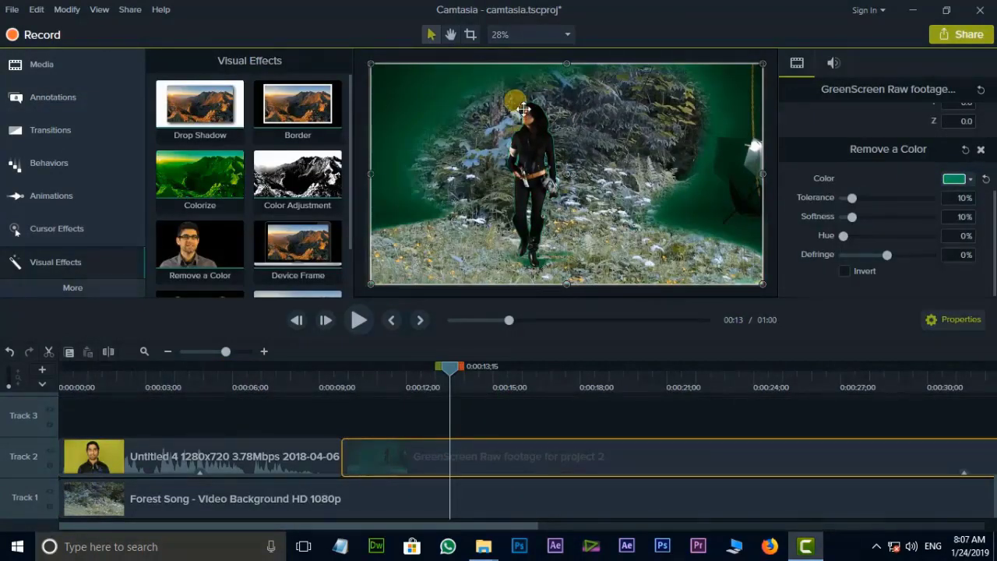
pyautogui.moveTo(850, 201); pyautogui.dragTo(863, 197)
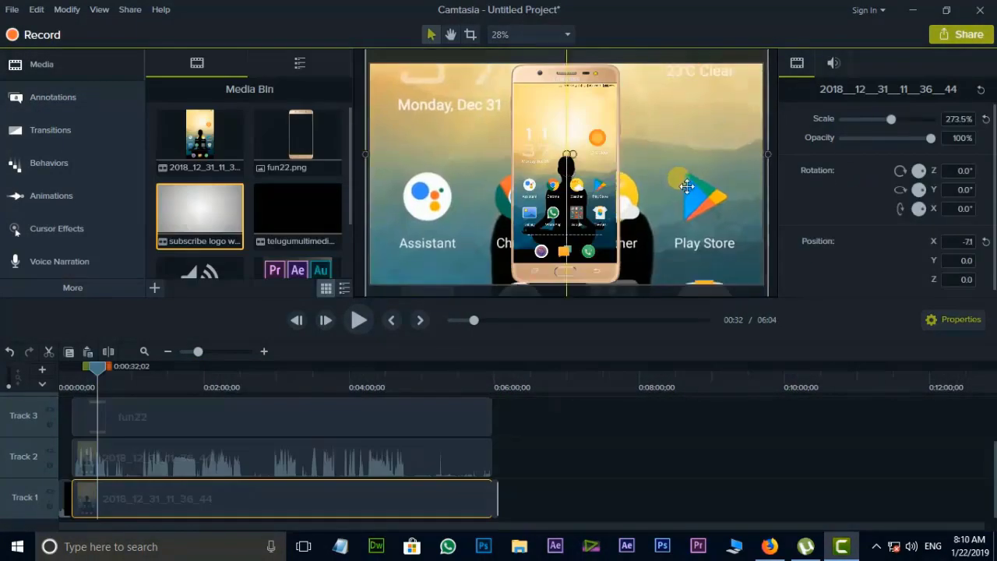
# - Add a Blur annotation between the background and phone clips, extend it to the clip's end, and enlarge it to fill the canvas
pyautogui.click(34, 96)
pyautogui.moveTo(171, 130)
pyautogui.mouseDown()
pyautogui.moveTo(107, 389)
pyautogui.moveTo(102, 454)
pyautogui.mouseUp()
pyautogui.moveTo(309, 461); pyautogui.dragTo(490, 462)
pyautogui.moveTo(244, 445); pyautogui.dragTo(325, 465)
pyautogui.moveTo(517, 201); pyautogui.dragTo(369, 286)
pyautogui.moveTo(284, 368); pyautogui.dragTo(206, 374)
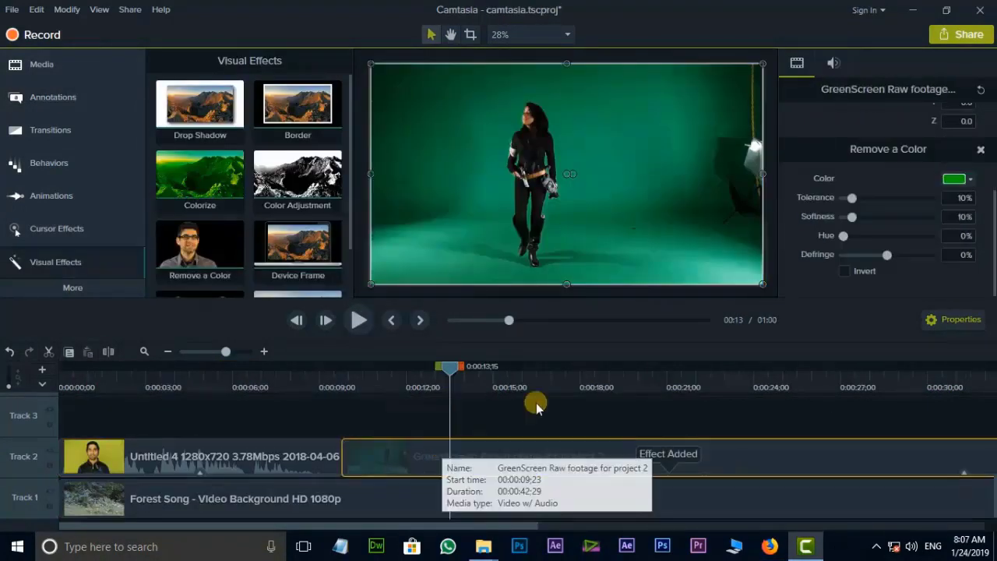
# - Pick the green beside the woman in the GreenScreen Raw footage as the colour to remove
pyautogui.click(958, 178)
pyautogui.click(966, 211)
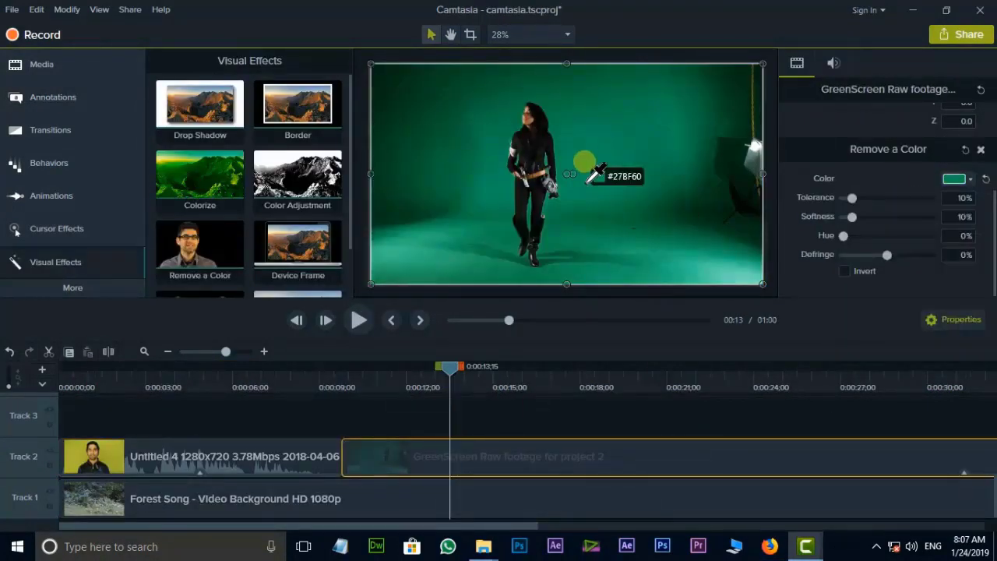
pyautogui.click(592, 176)
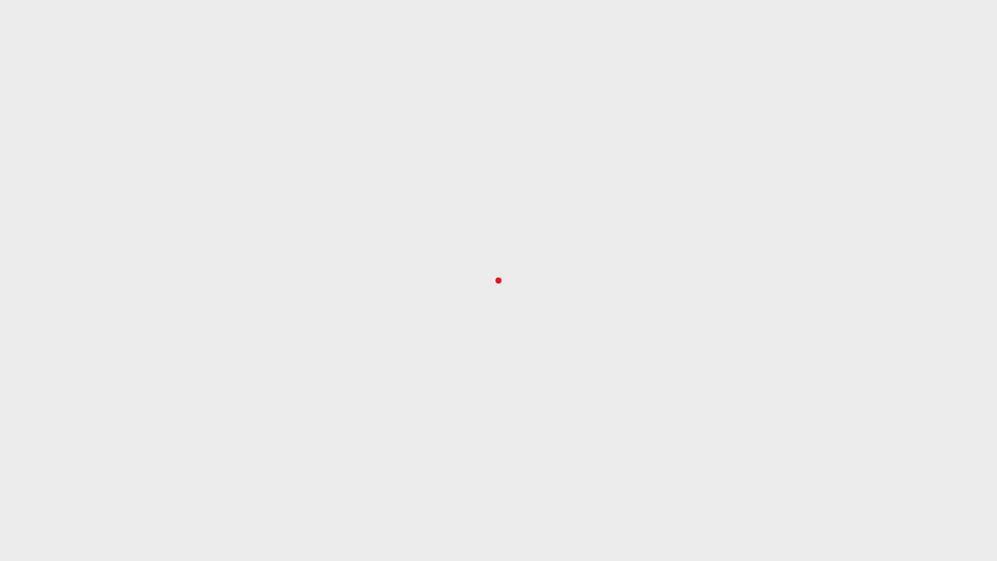